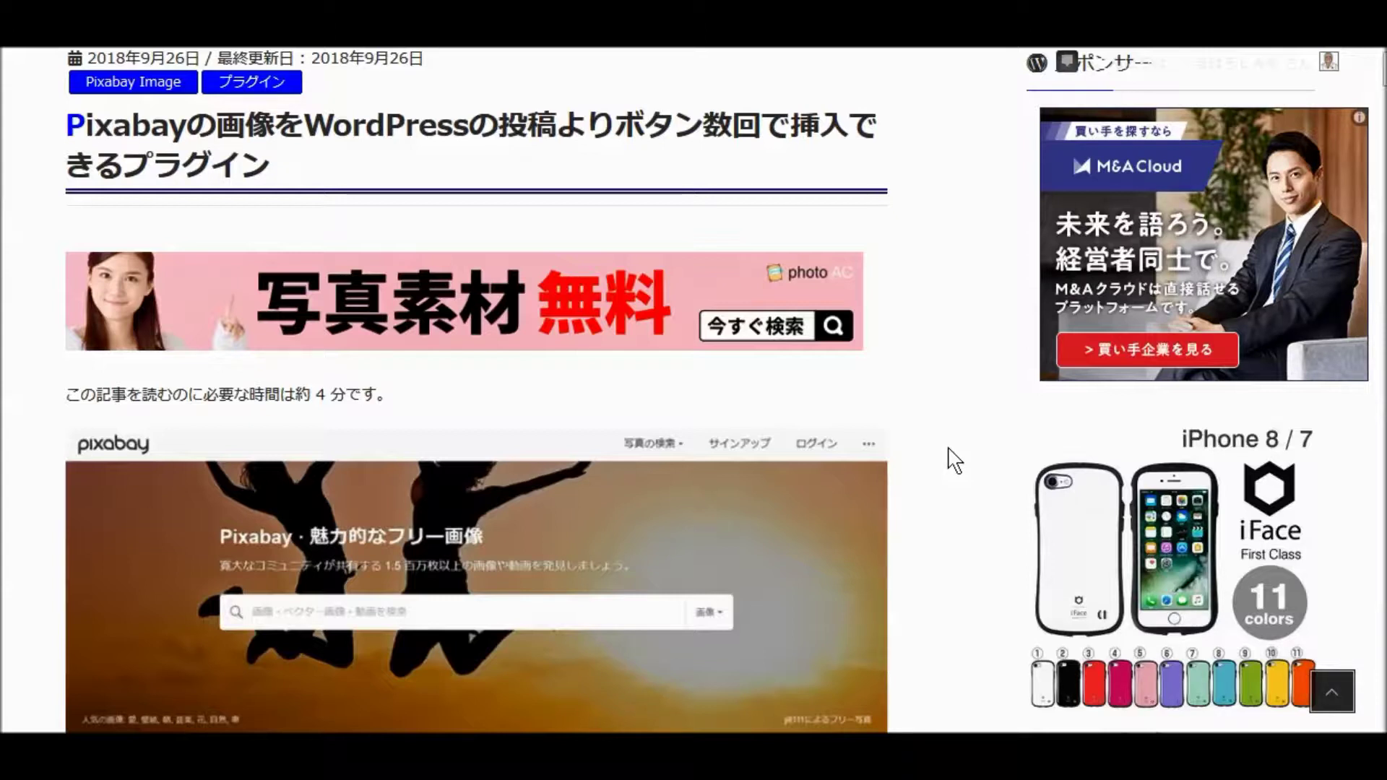
Step: Read through the article's introduction to Pixabay and its section on the Pixabay Images plugin
scroll(955, 460, "down", 5)
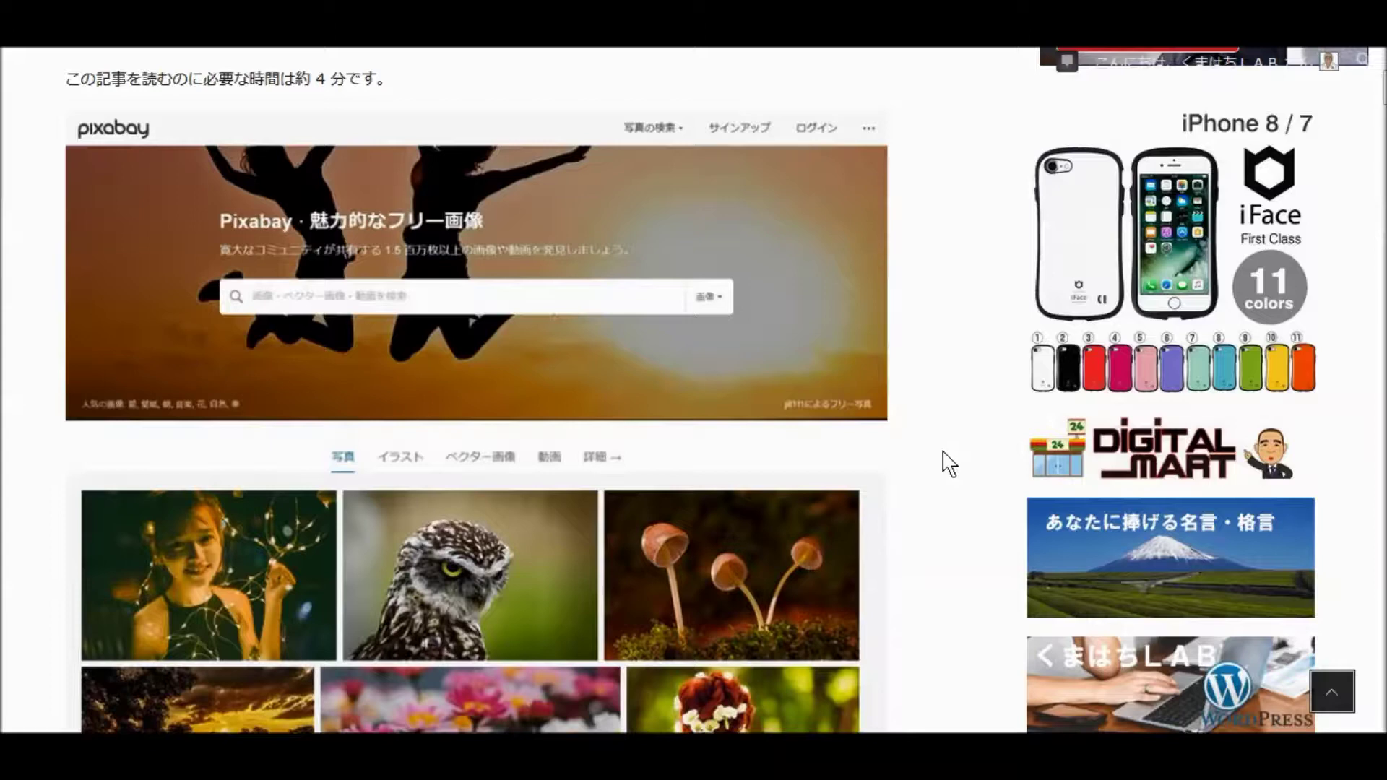
scroll(948, 463, "down", 2)
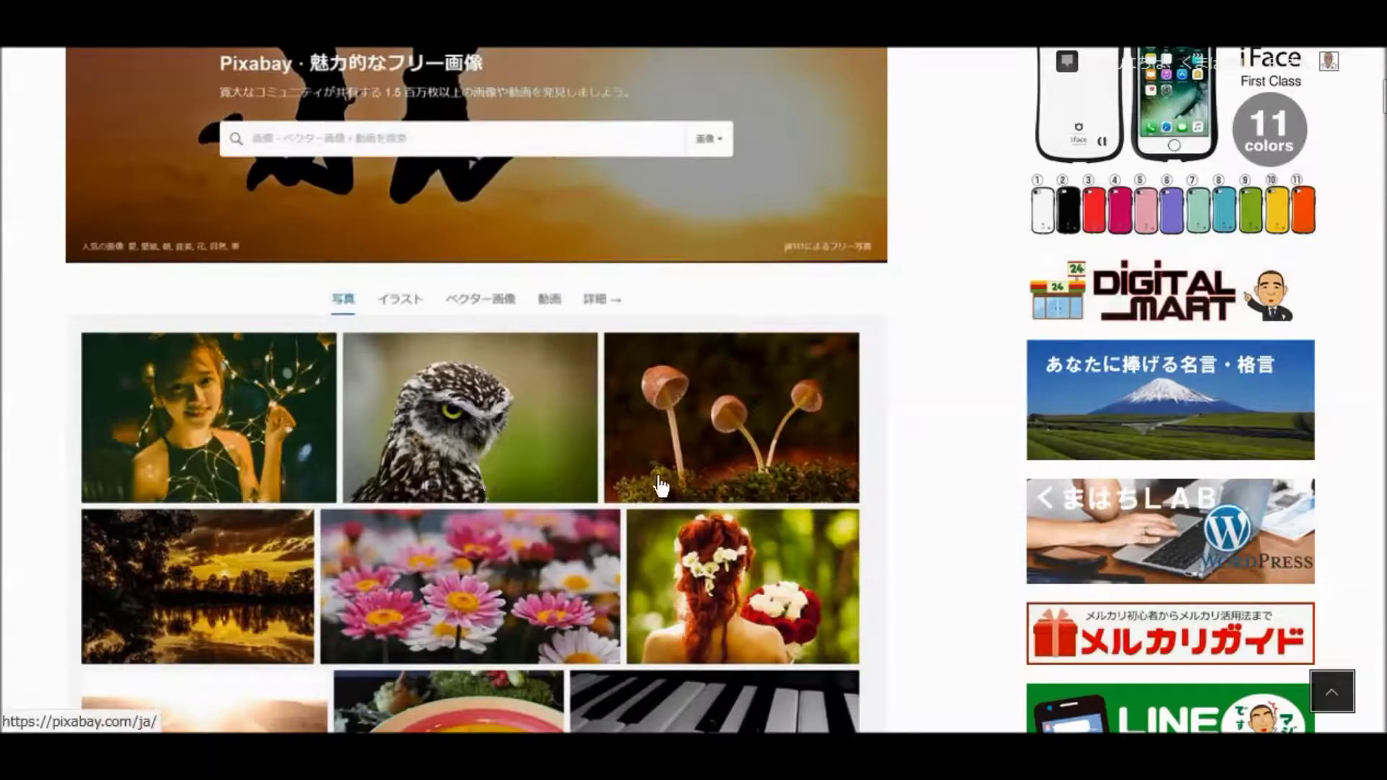
scroll(656, 493, "down", 2)
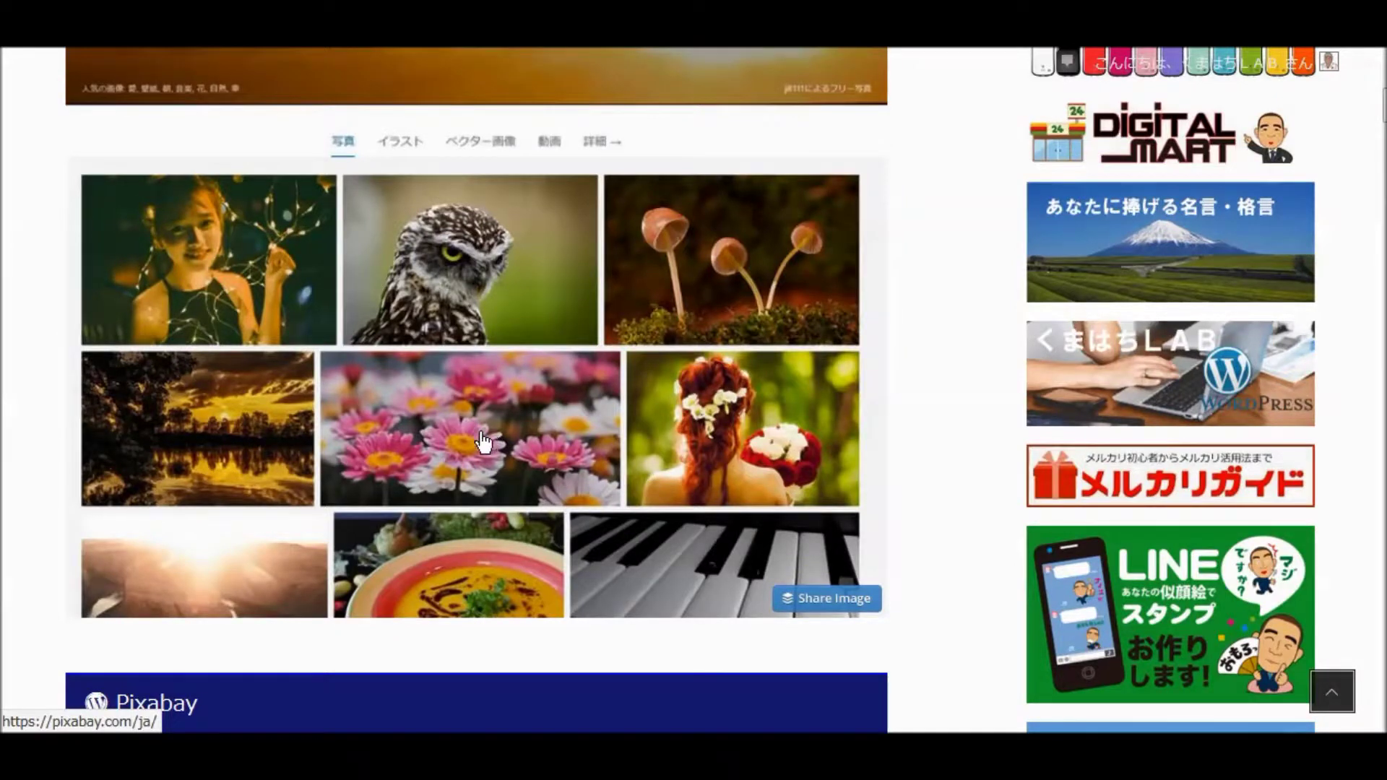
scroll(484, 443, "down", 6)
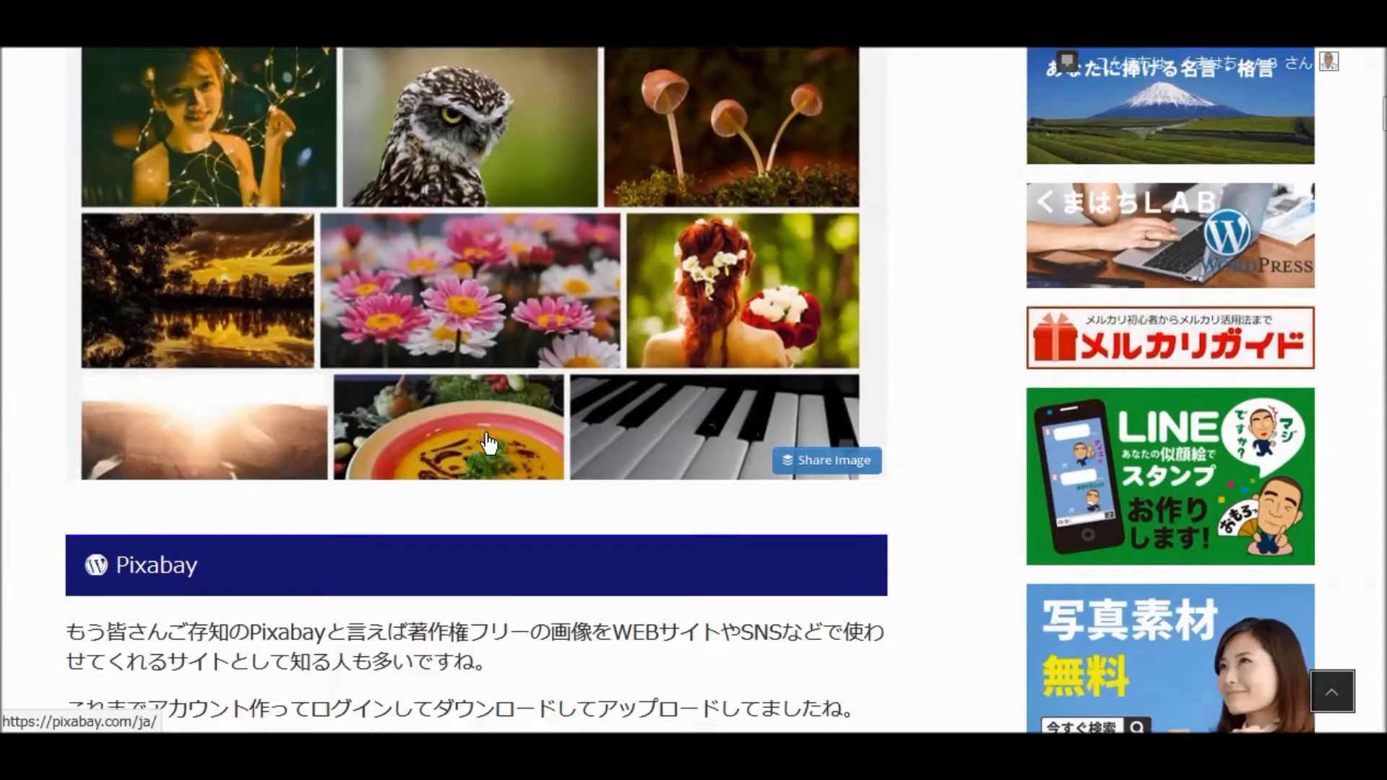
scroll(484, 433, "down", 2)
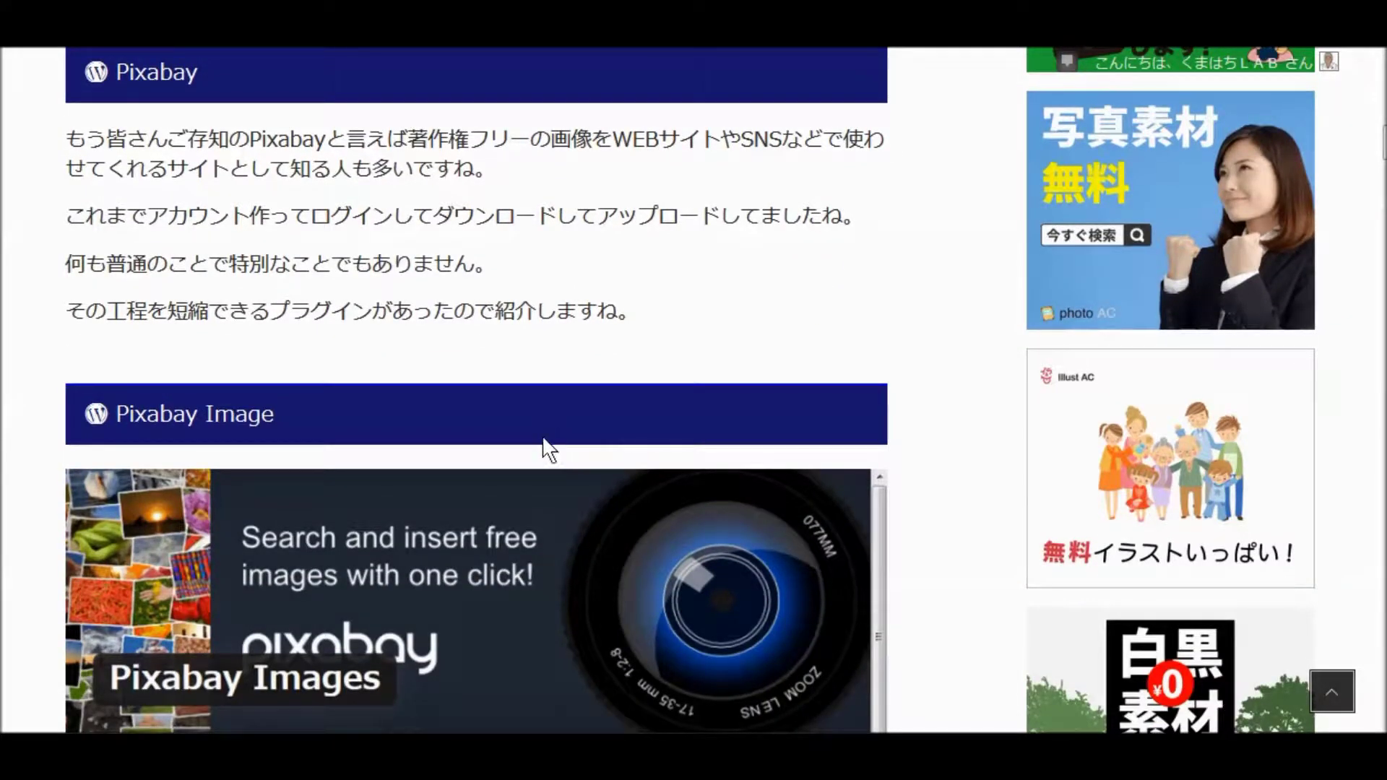
scroll(583, 440, "down", 2)
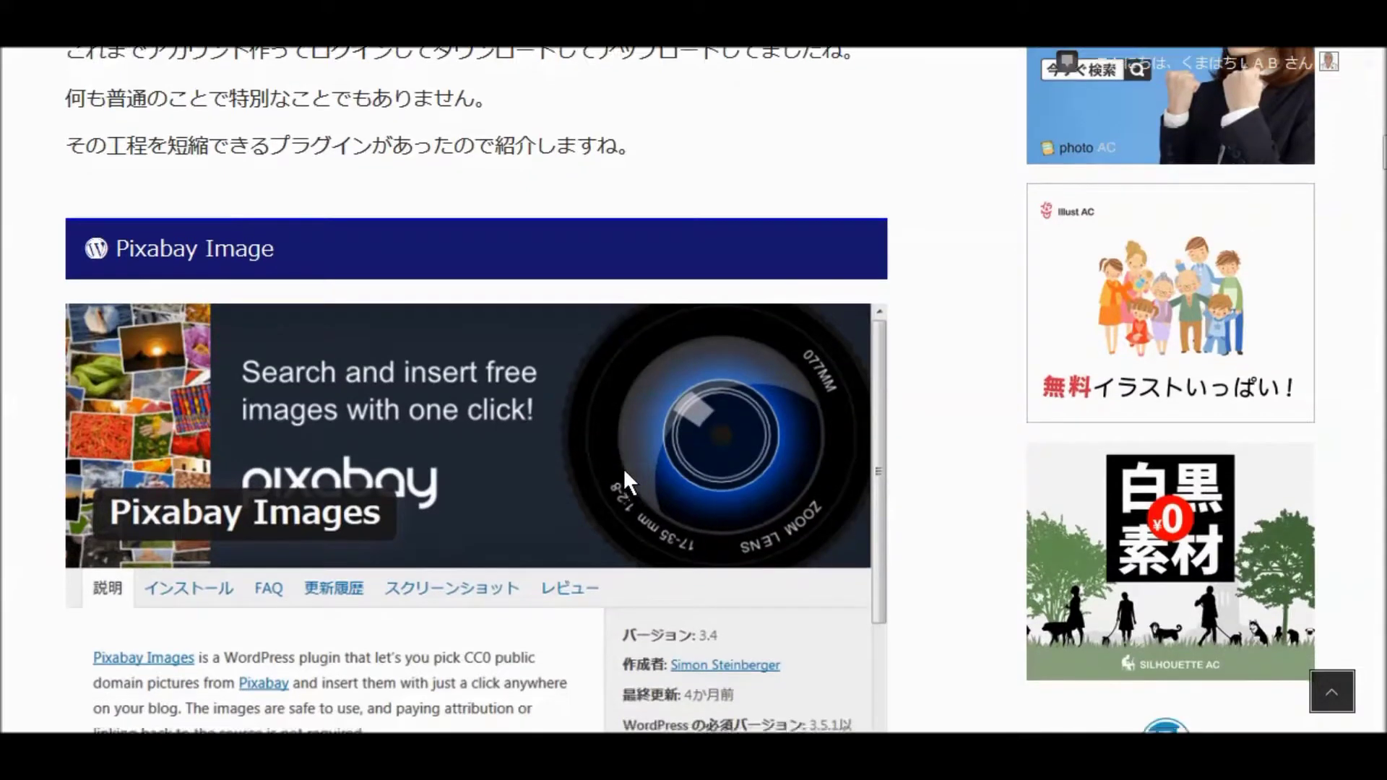
scroll(623, 473, "down", 2)
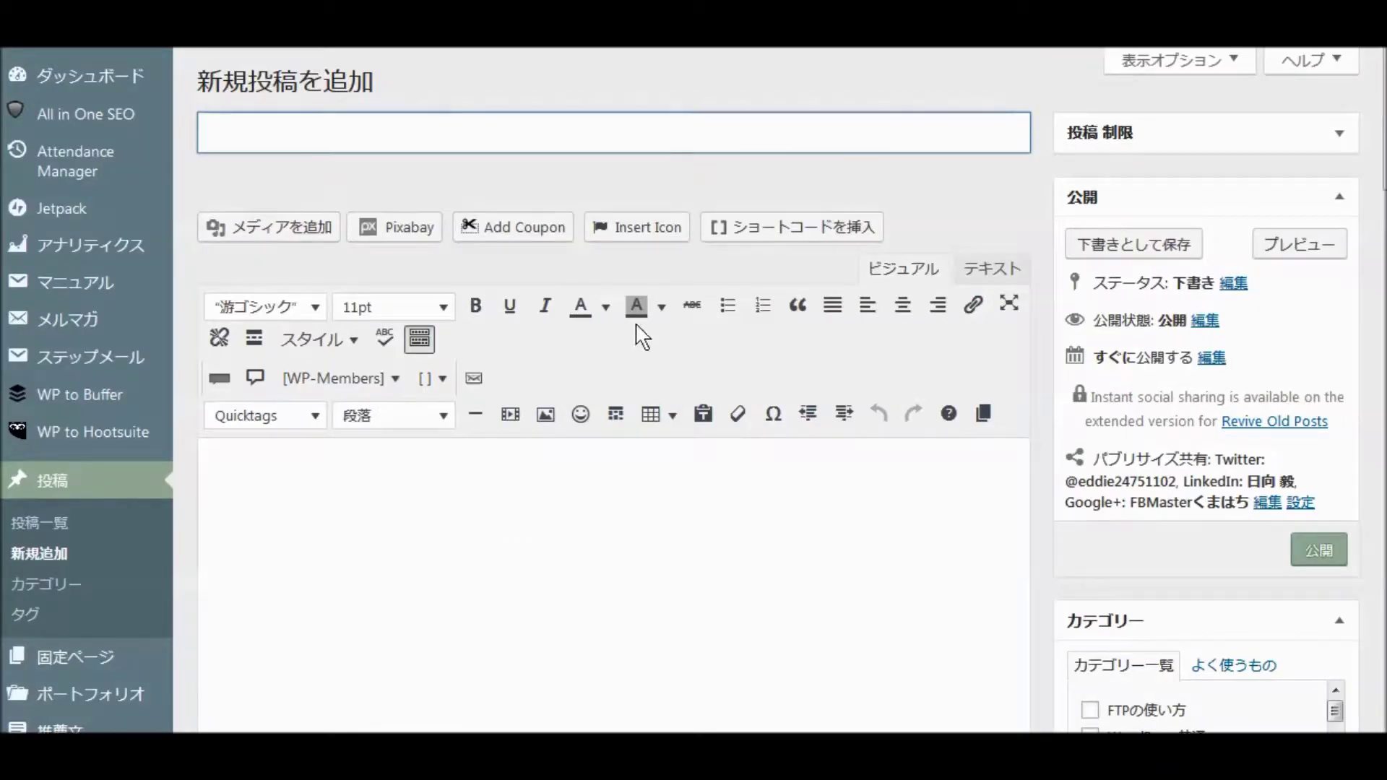
Step: Open the Pixabay image picker from the new post and search for パソコン
left_click(396, 237)
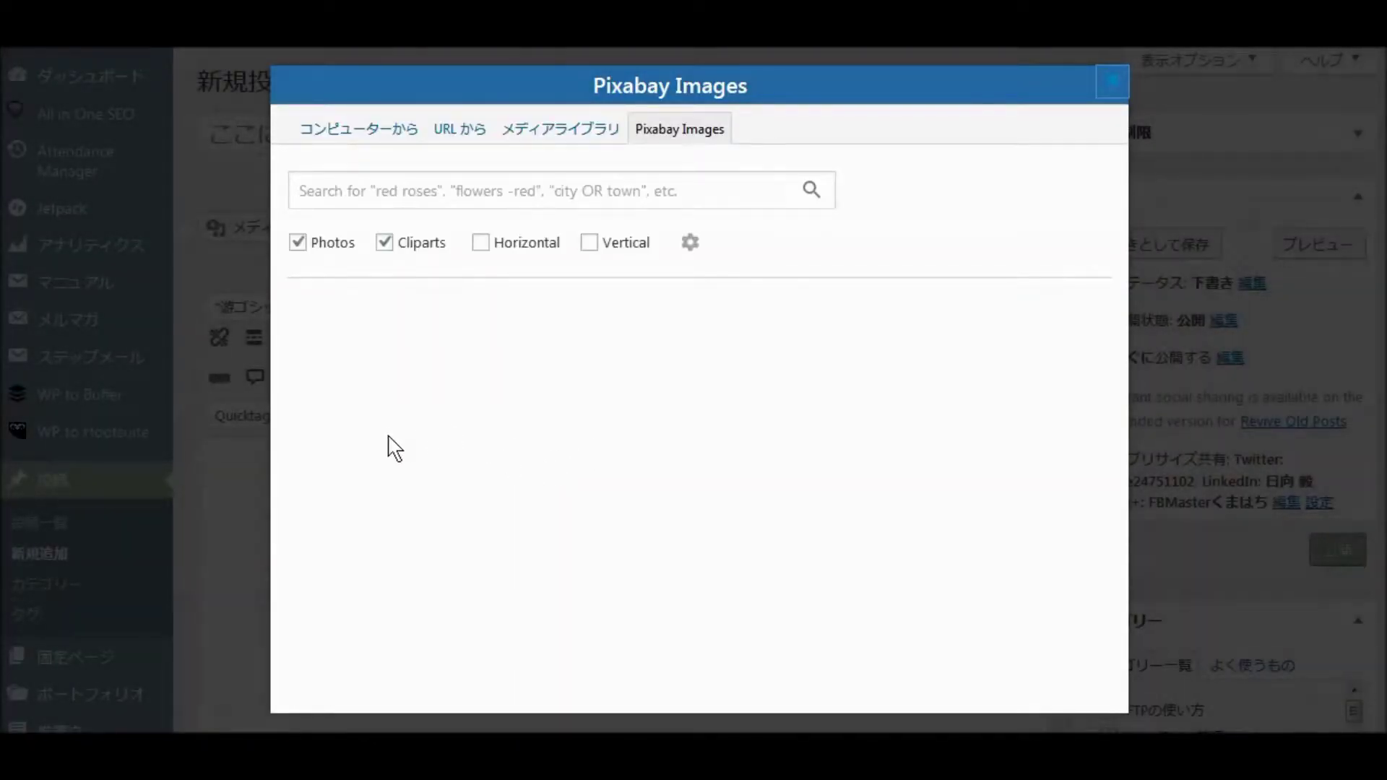
left_click(356, 198)
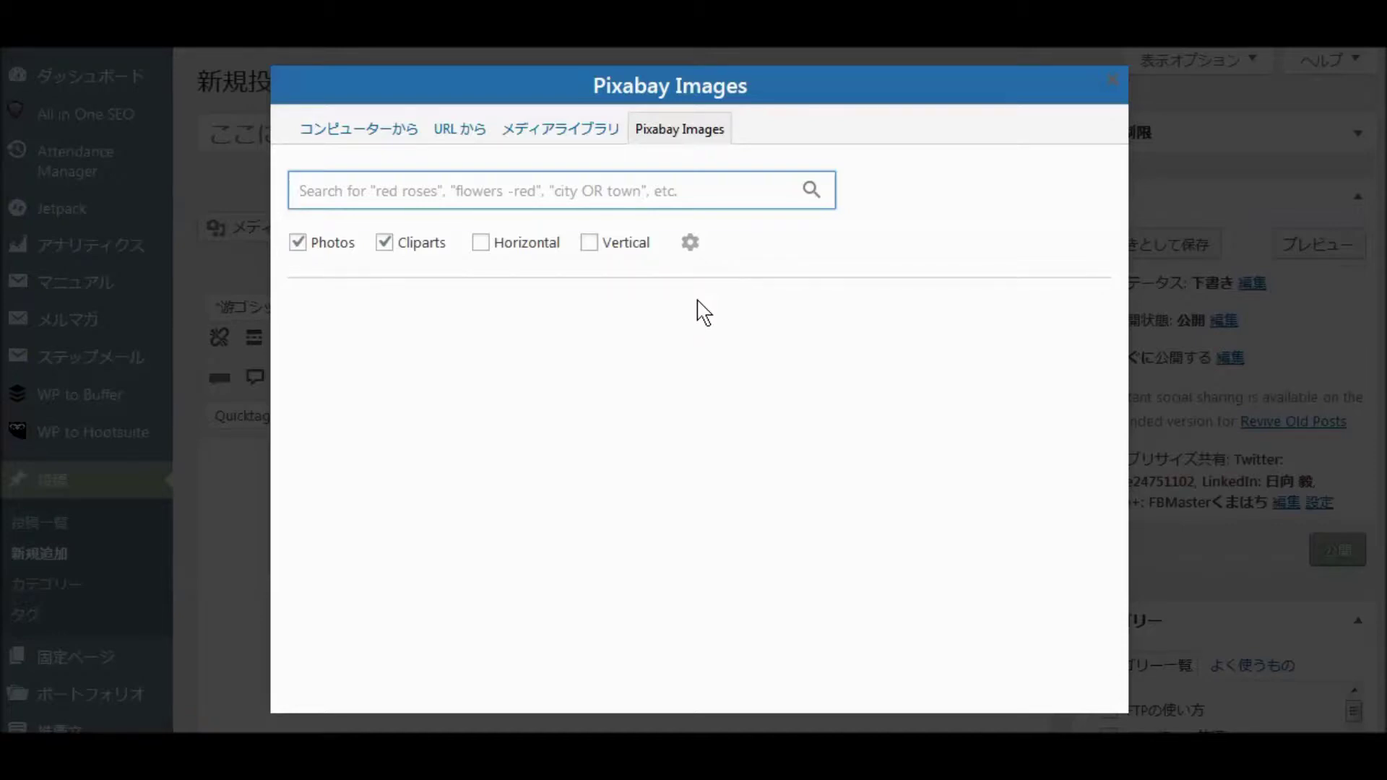
type("ぱそこ")
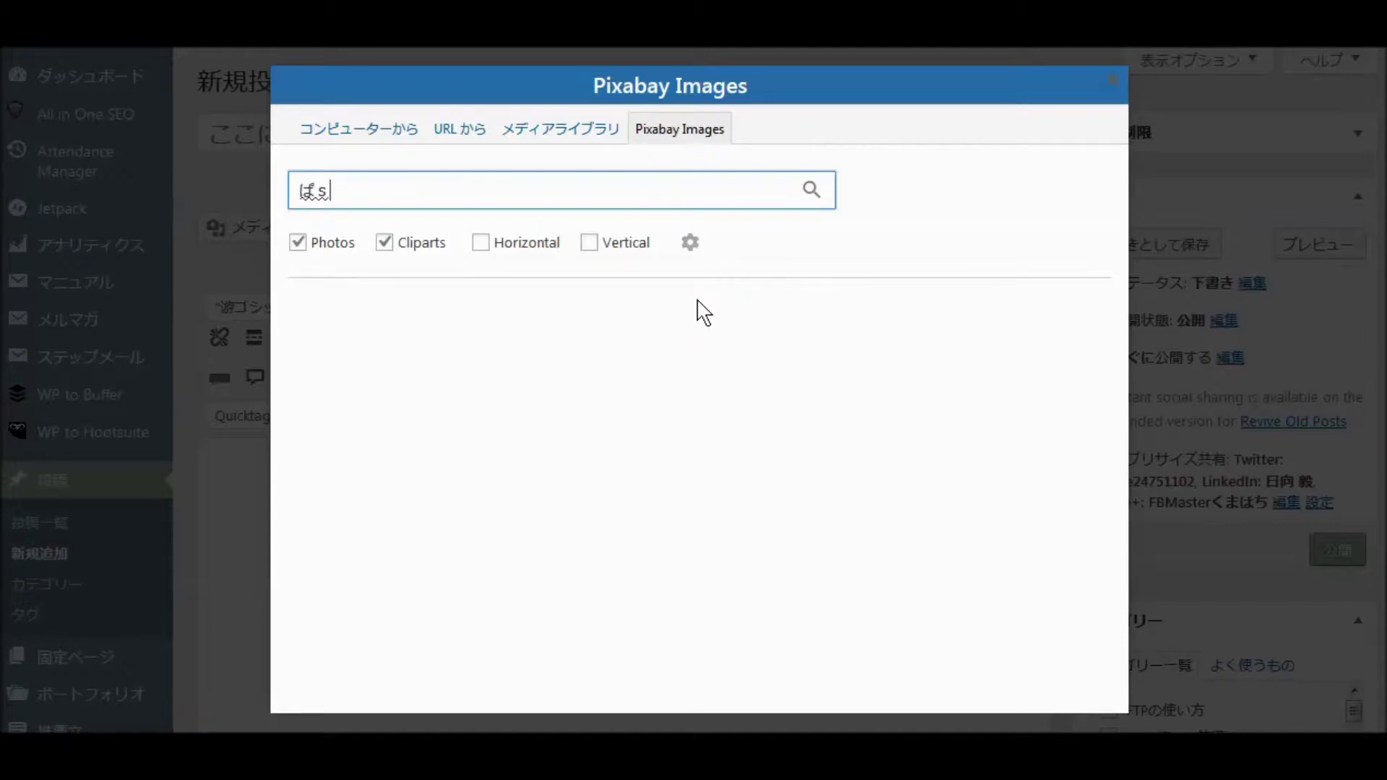
type("ん")
key("space")
key("Return")
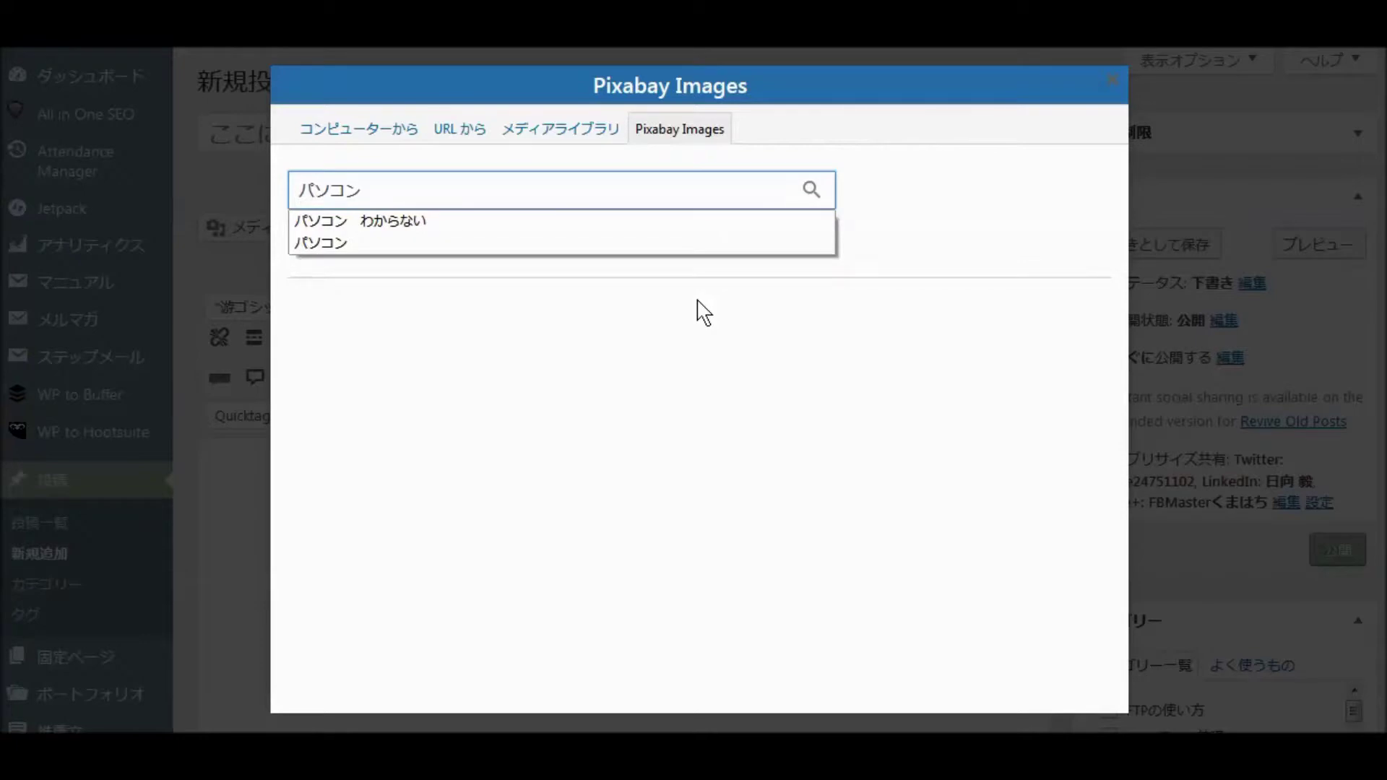
key("Return")
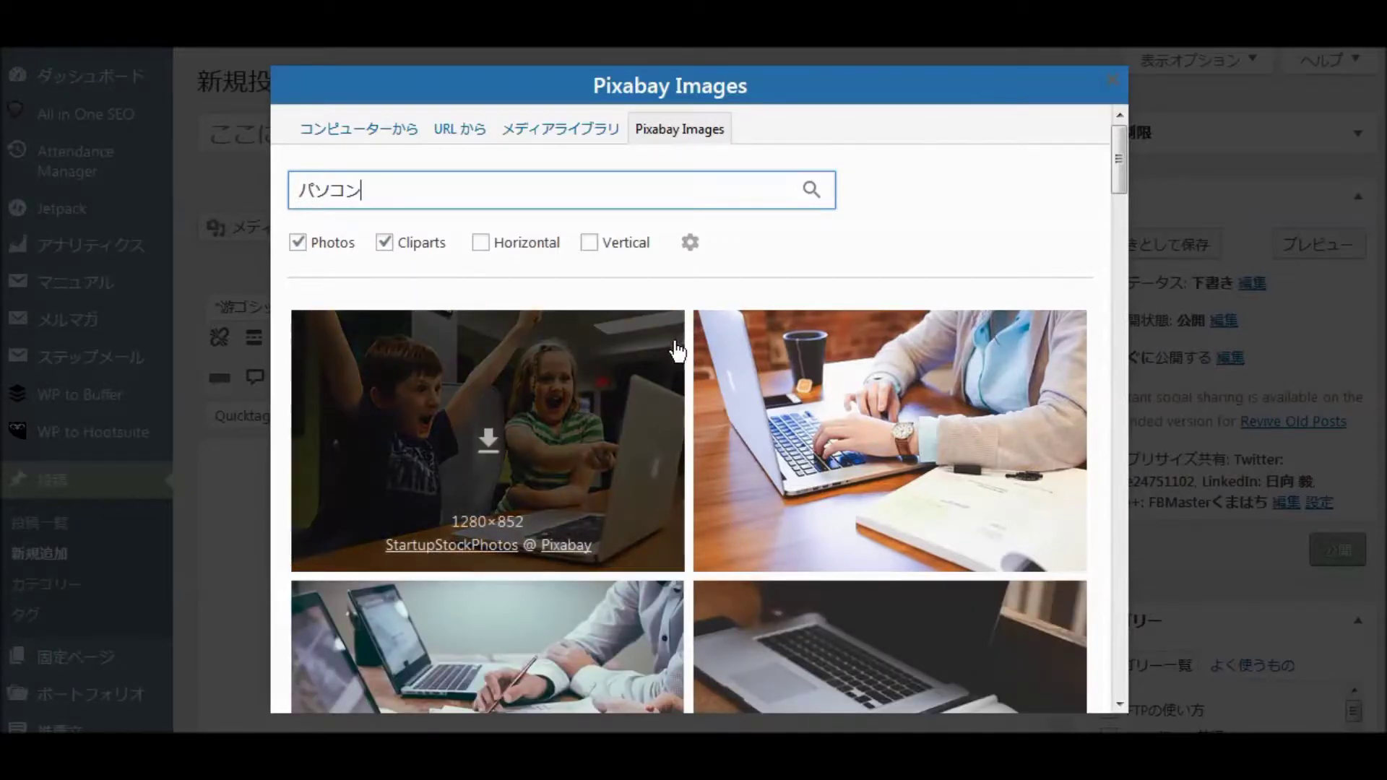
Step: Browse the search results and import the StartupStockPhotos picture of a person typing on a laptop beside a dark mug
scroll(689, 377, "down", 5)
scroll(689, 378, "down", 7)
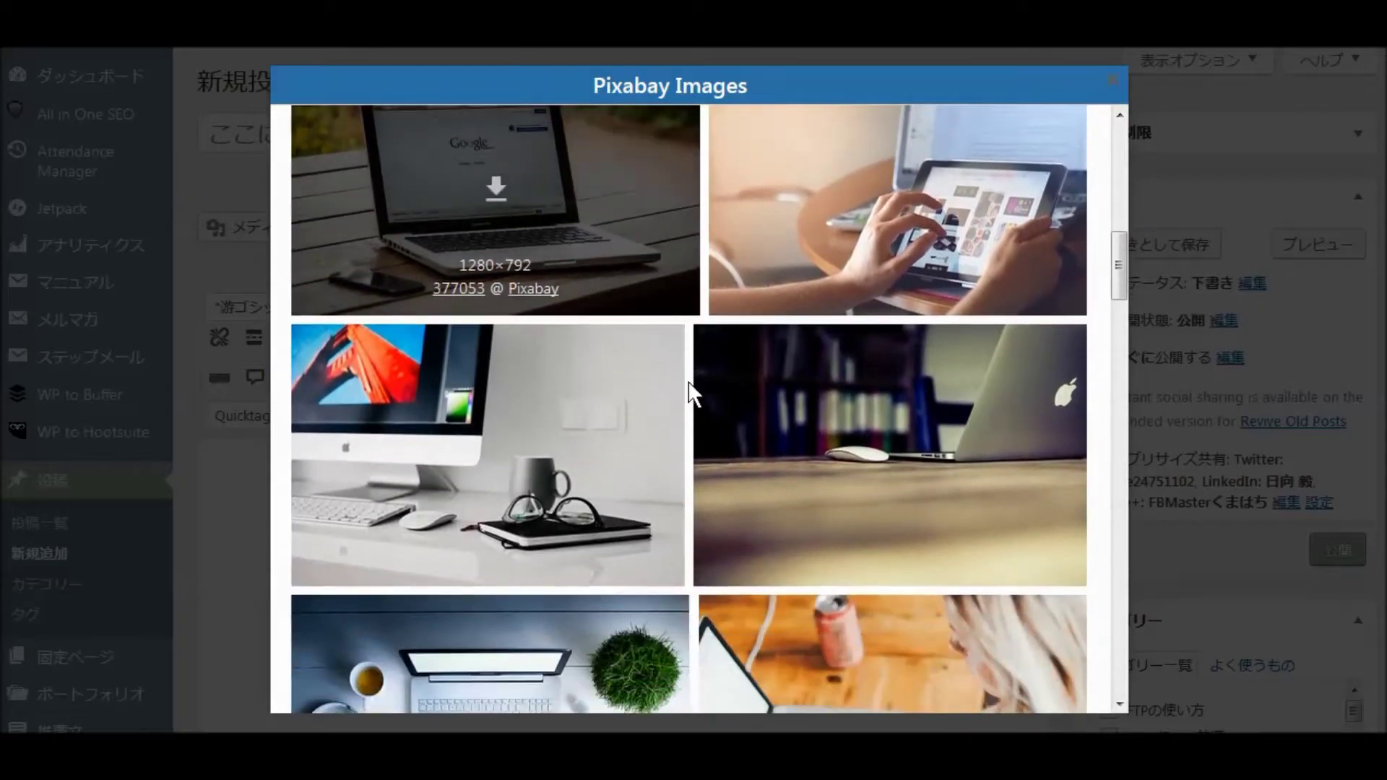
scroll(690, 394, "down", 7)
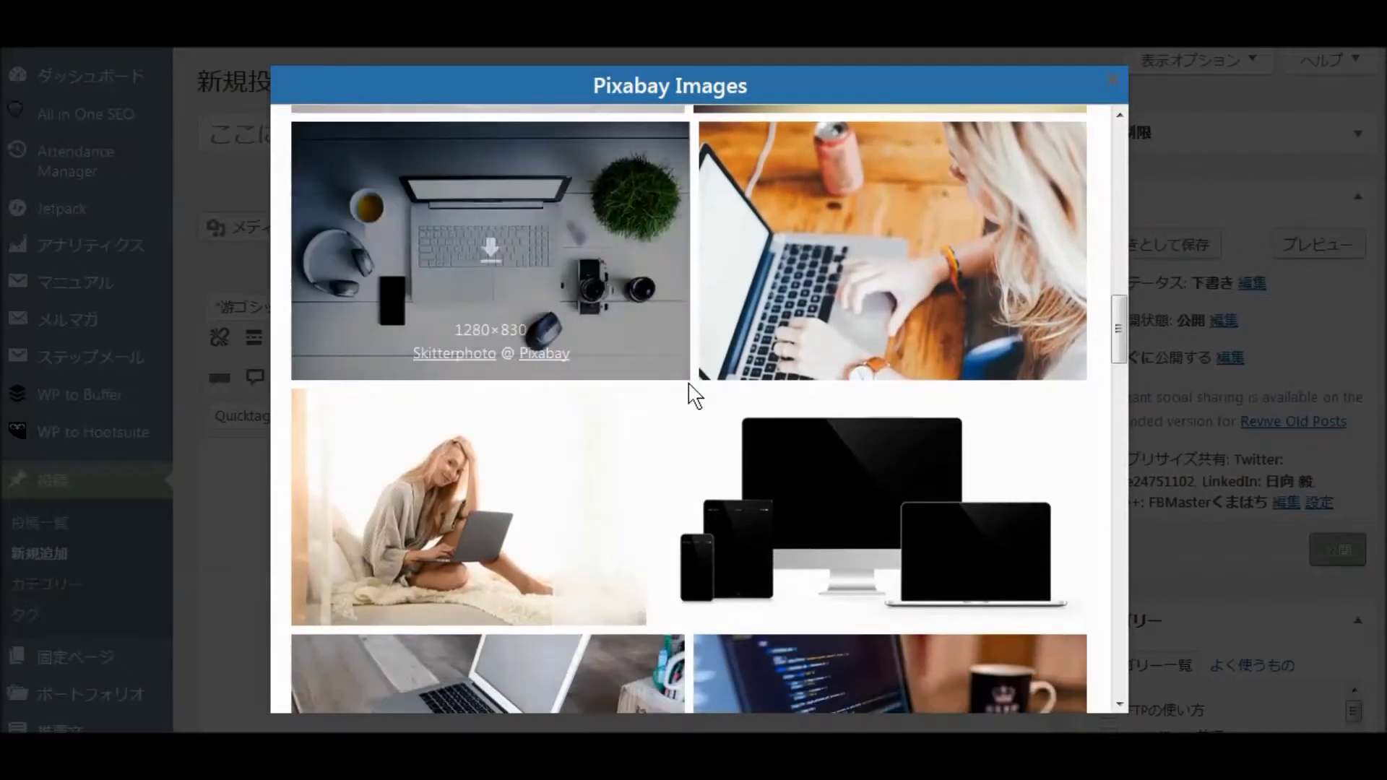
scroll(688, 385, "down", 9)
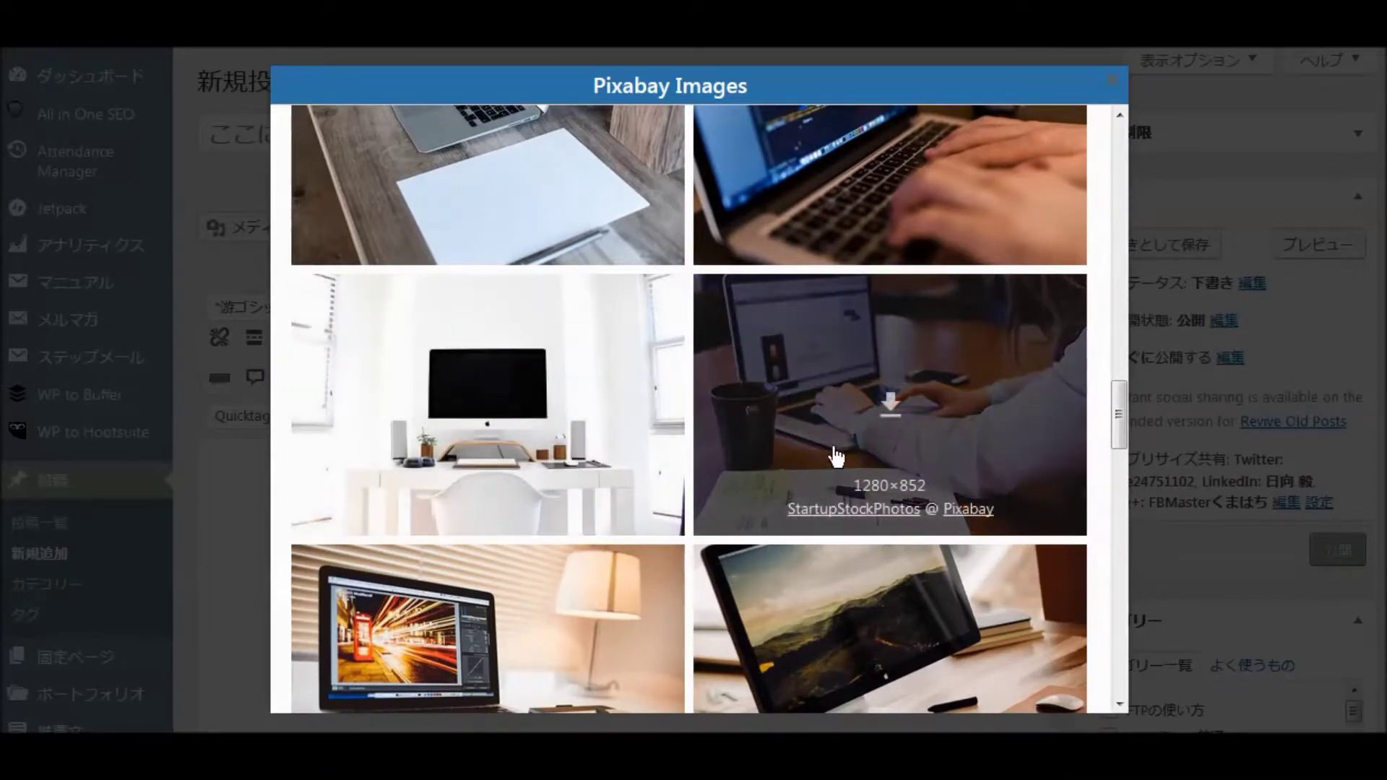
left_click(890, 406)
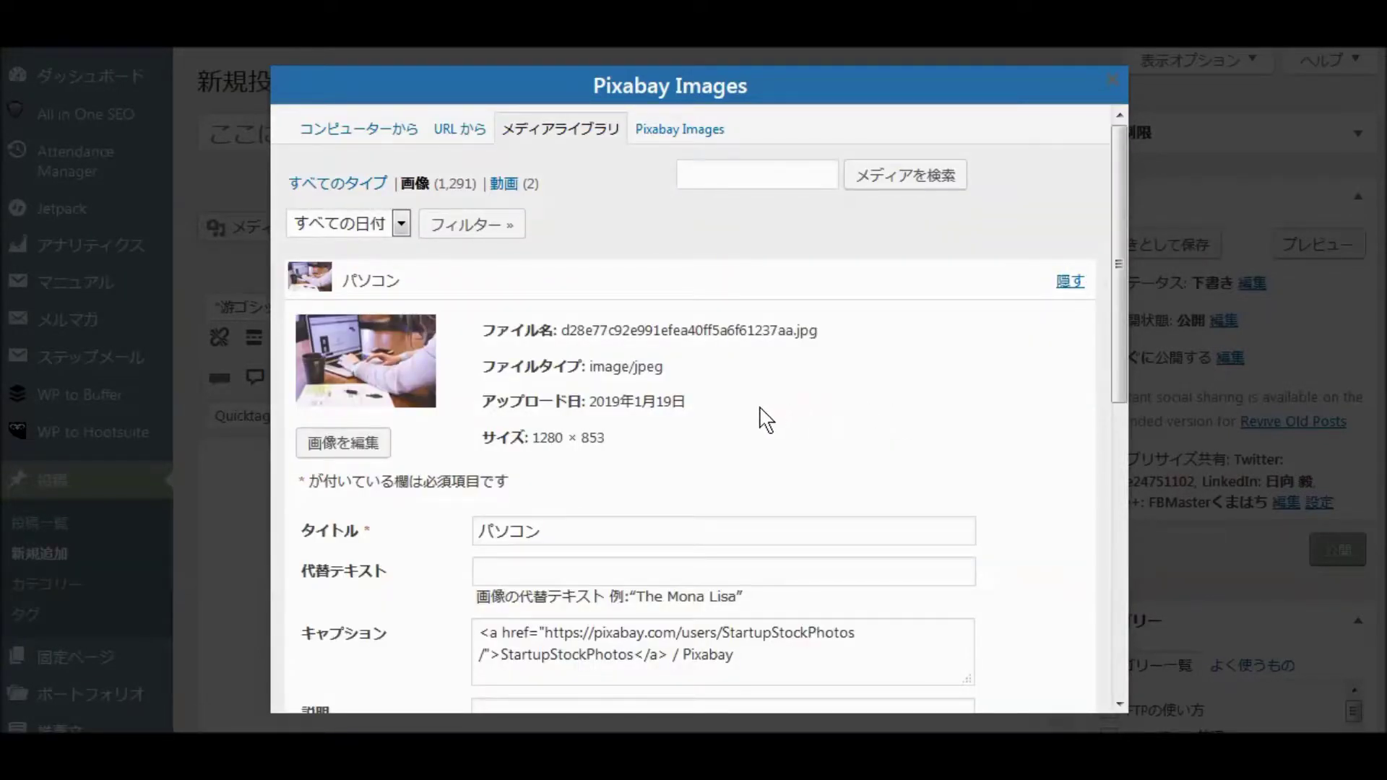
Step: Set the imported image's alternative text to パソコン and clear its caption
scroll(766, 419, "down", 2)
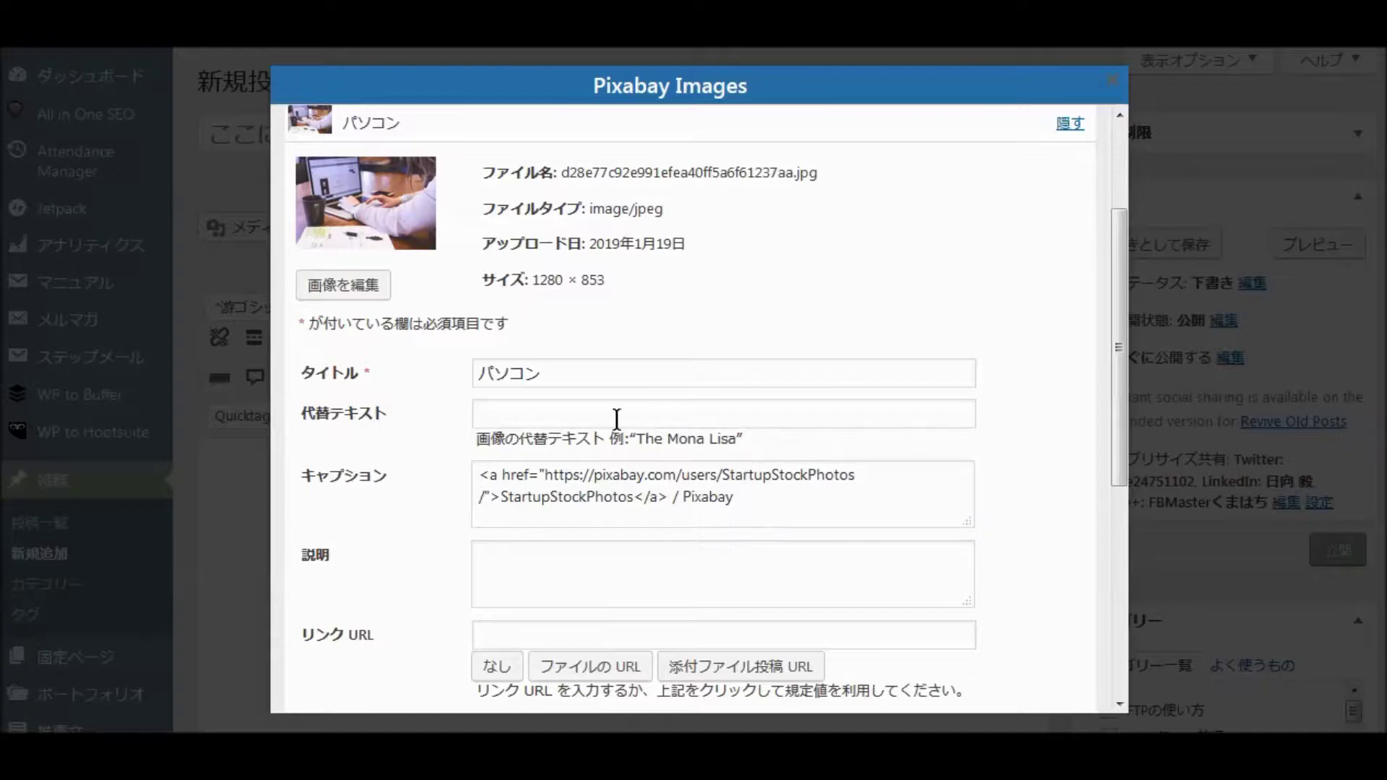
left_click(540, 414)
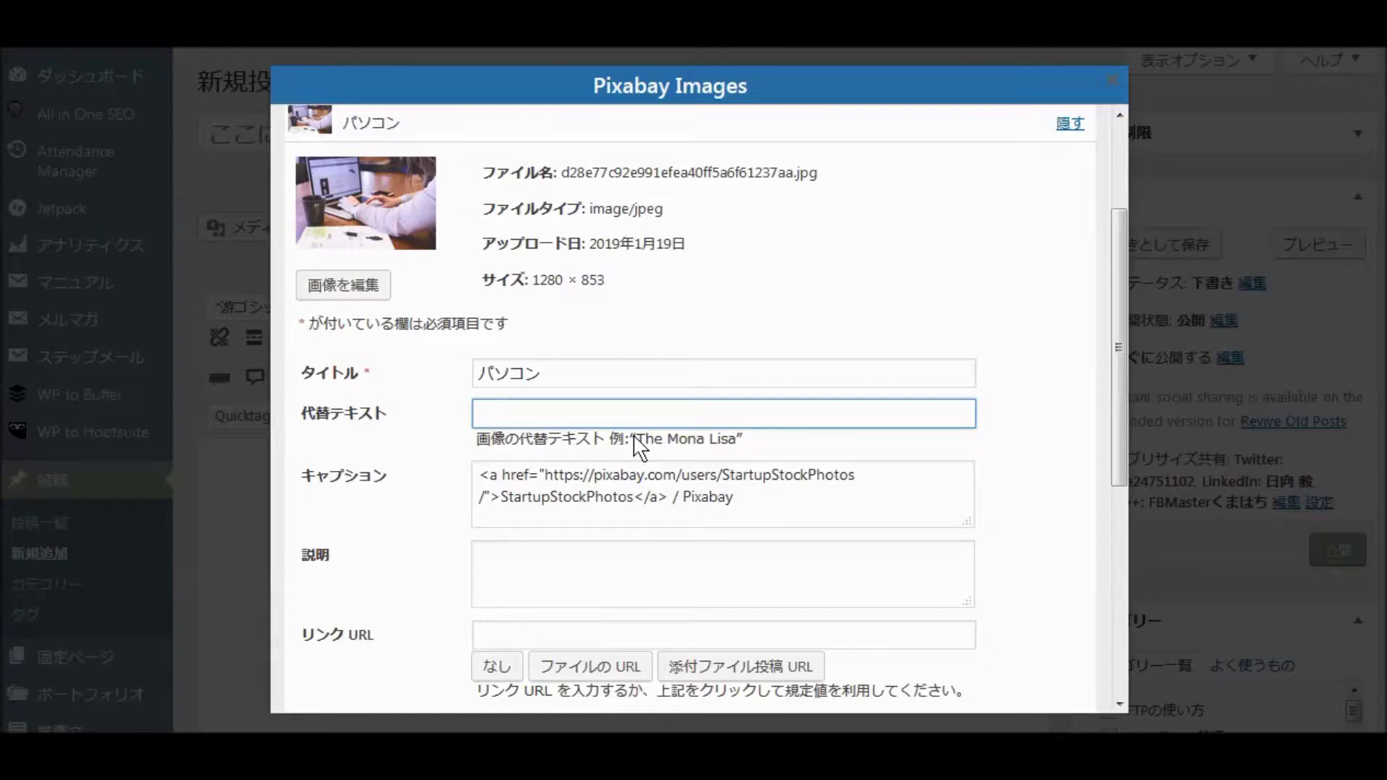
type("pasokonn")
key("space")
key("Return")
left_click_drag(738, 499, 476, 477)
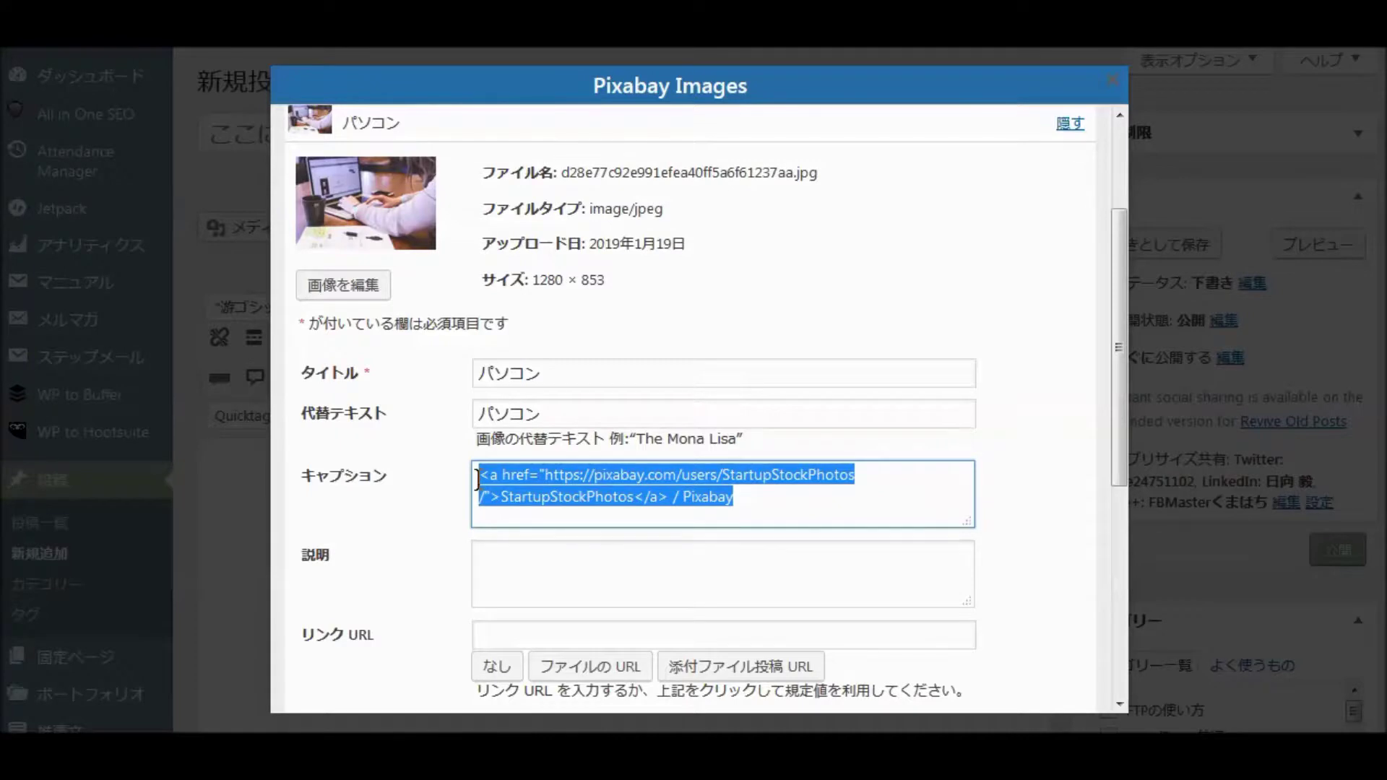
key("Delete")
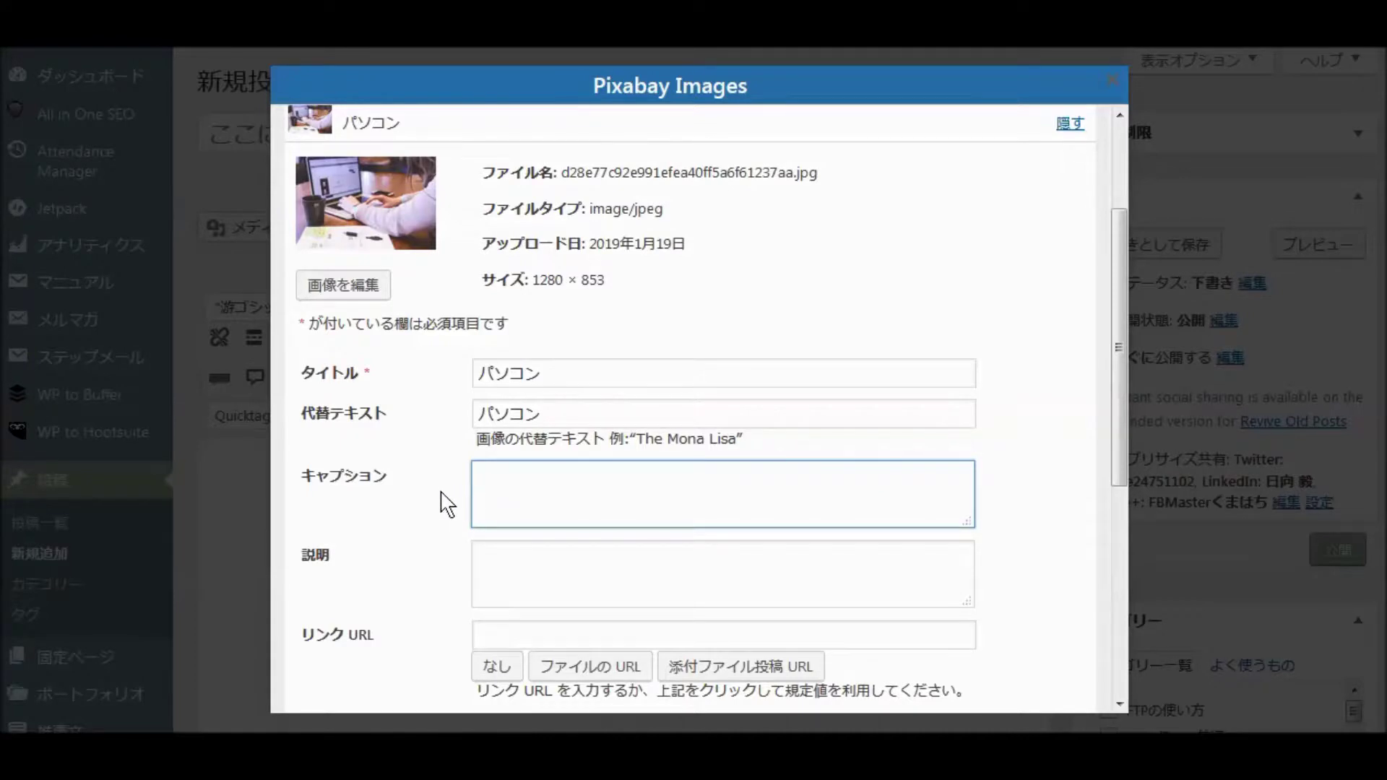
Step: Insert the imported image into the post at full size with no alignment
scroll(444, 502, "down", 2)
scroll(444, 503, "down", 1)
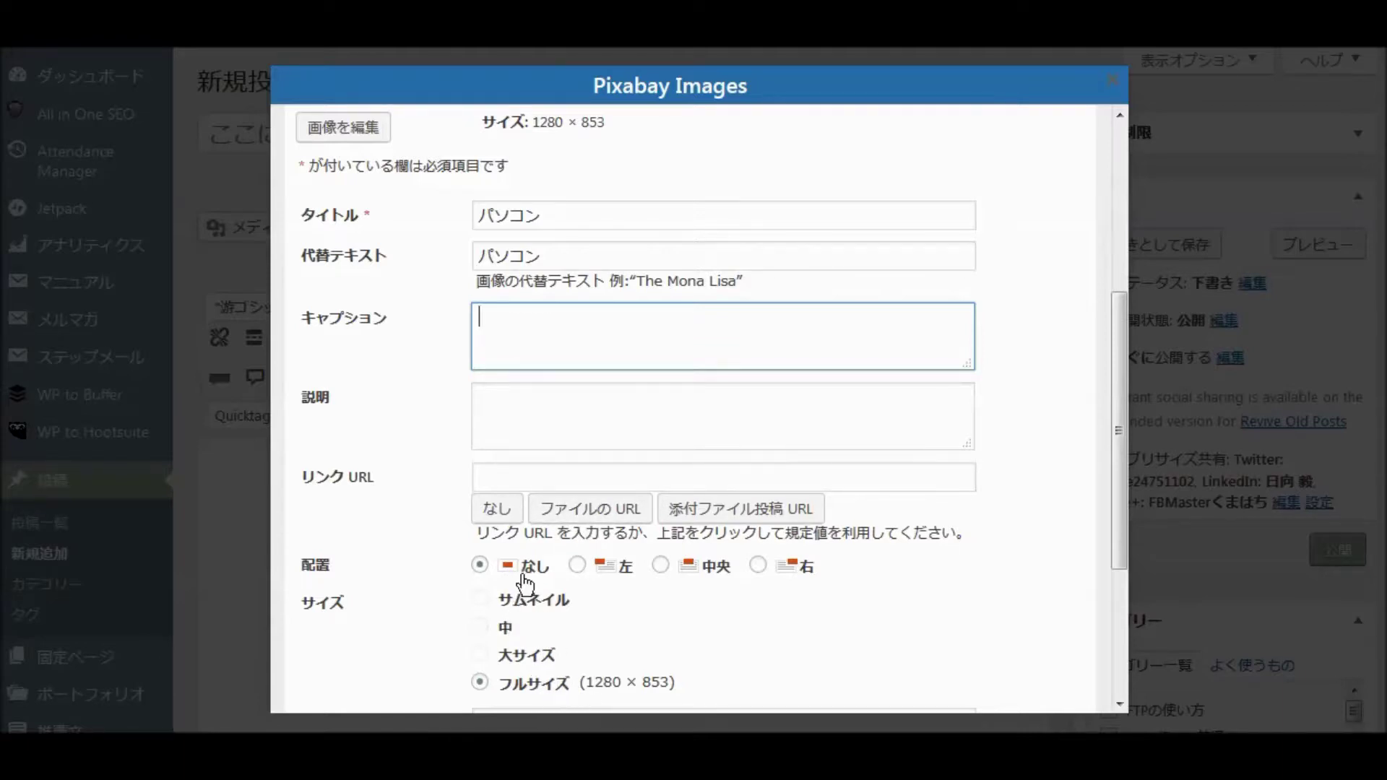
scroll(523, 582, "down", 2)
scroll(527, 587, "down", 1)
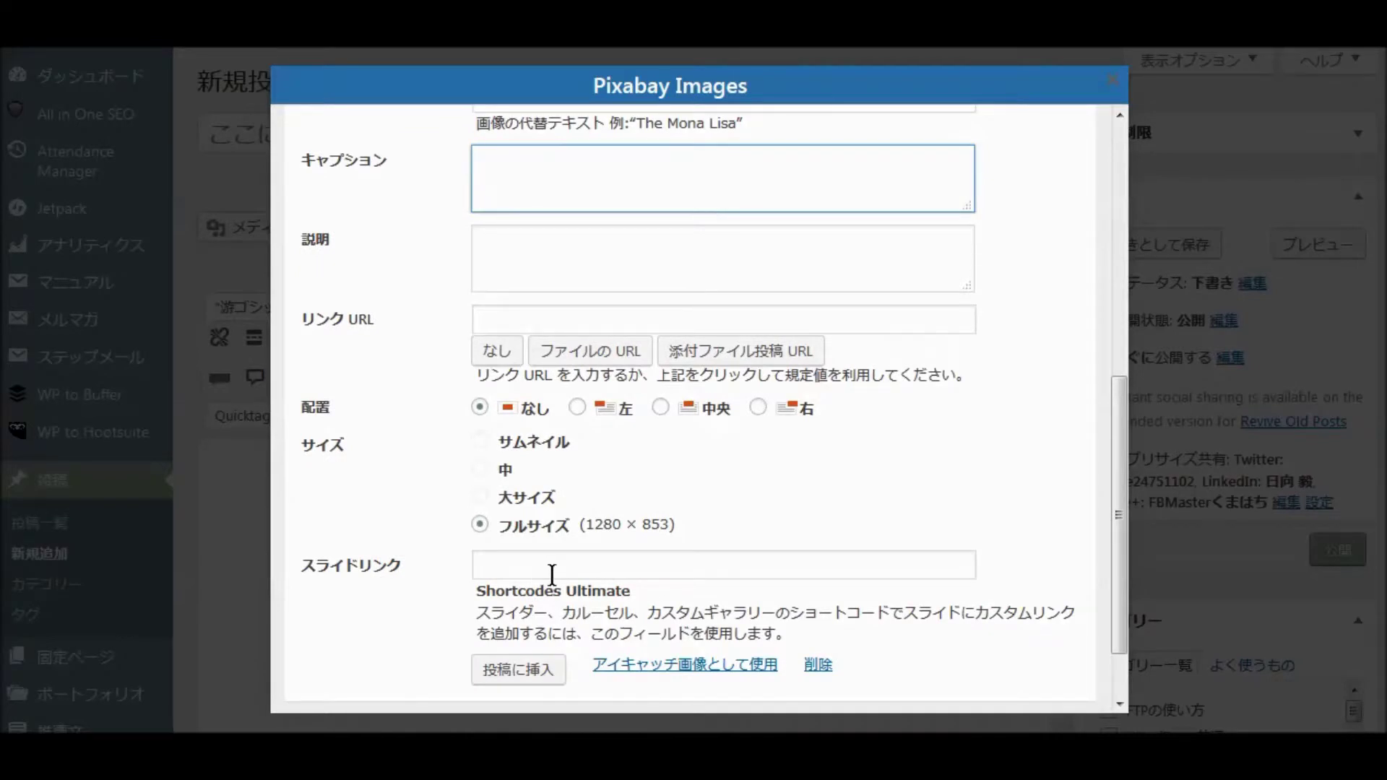
scroll(552, 575, "down", 1)
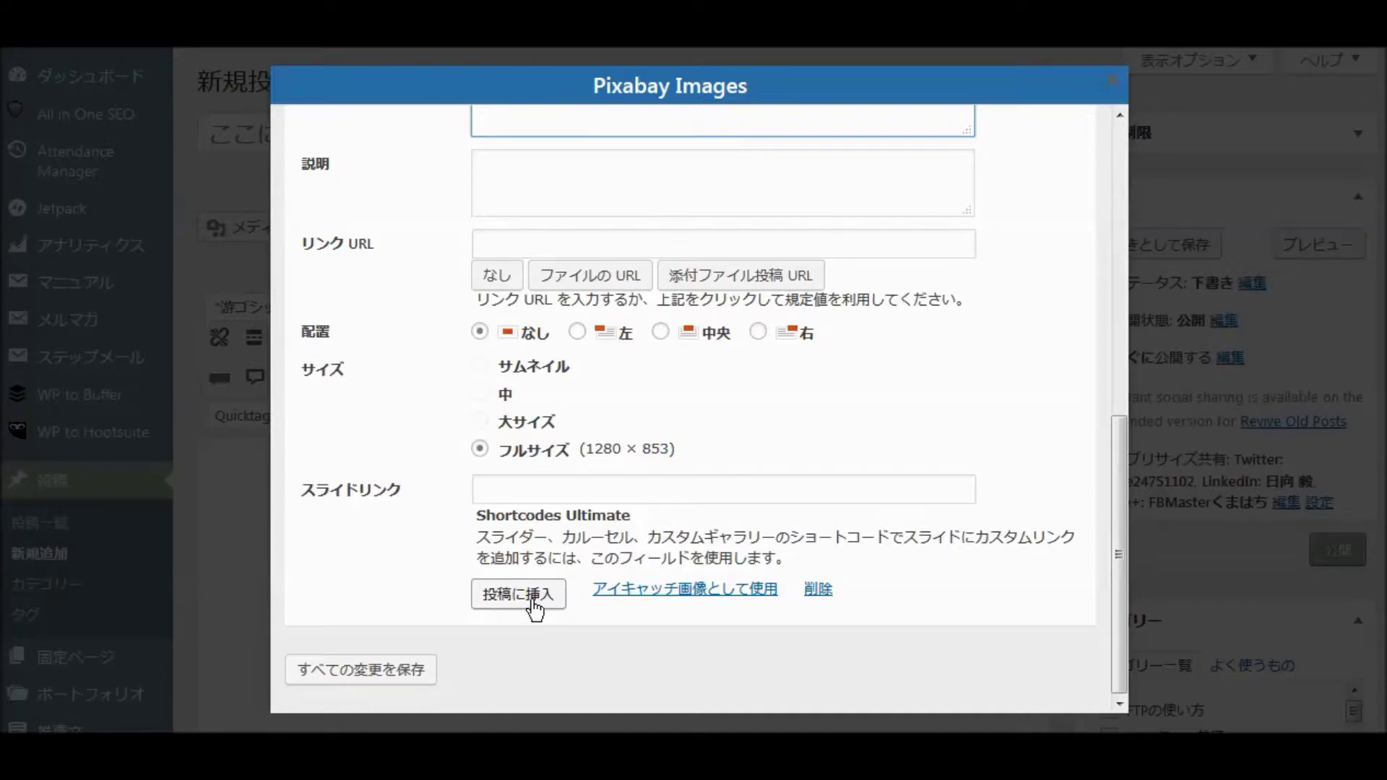
left_click(535, 608)
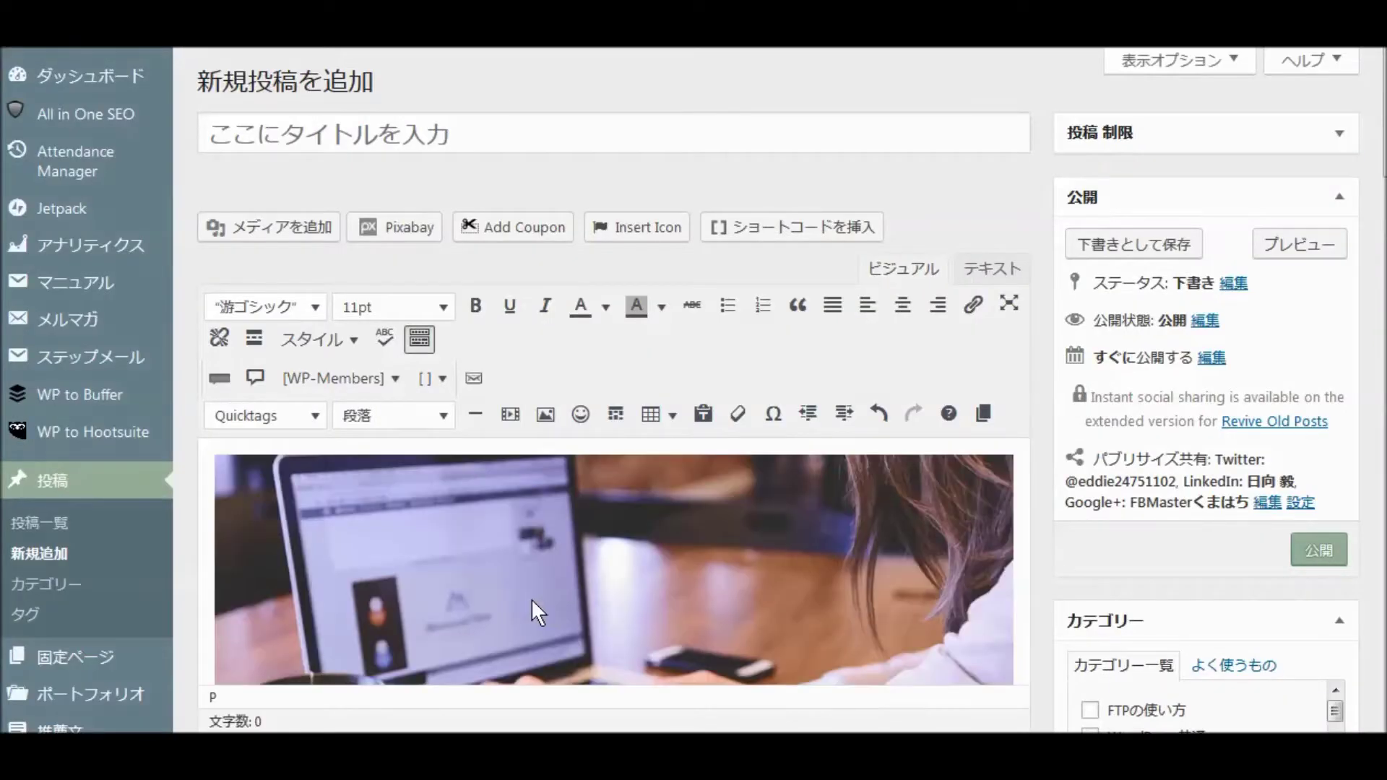
Step: Look over the inserted image in the post, and leave the editor without saving for the media library
scroll(548, 565, "down", 5)
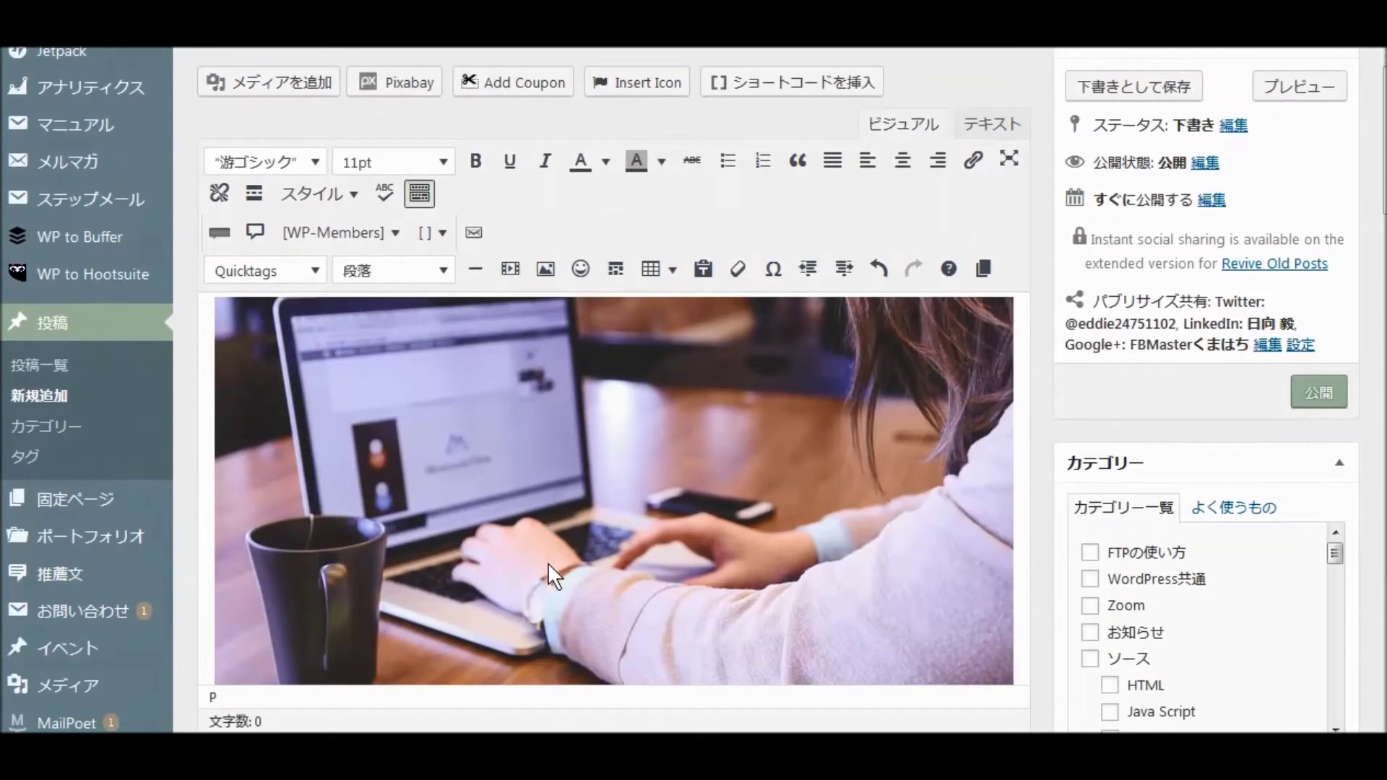
scroll(557, 563, "down", 2)
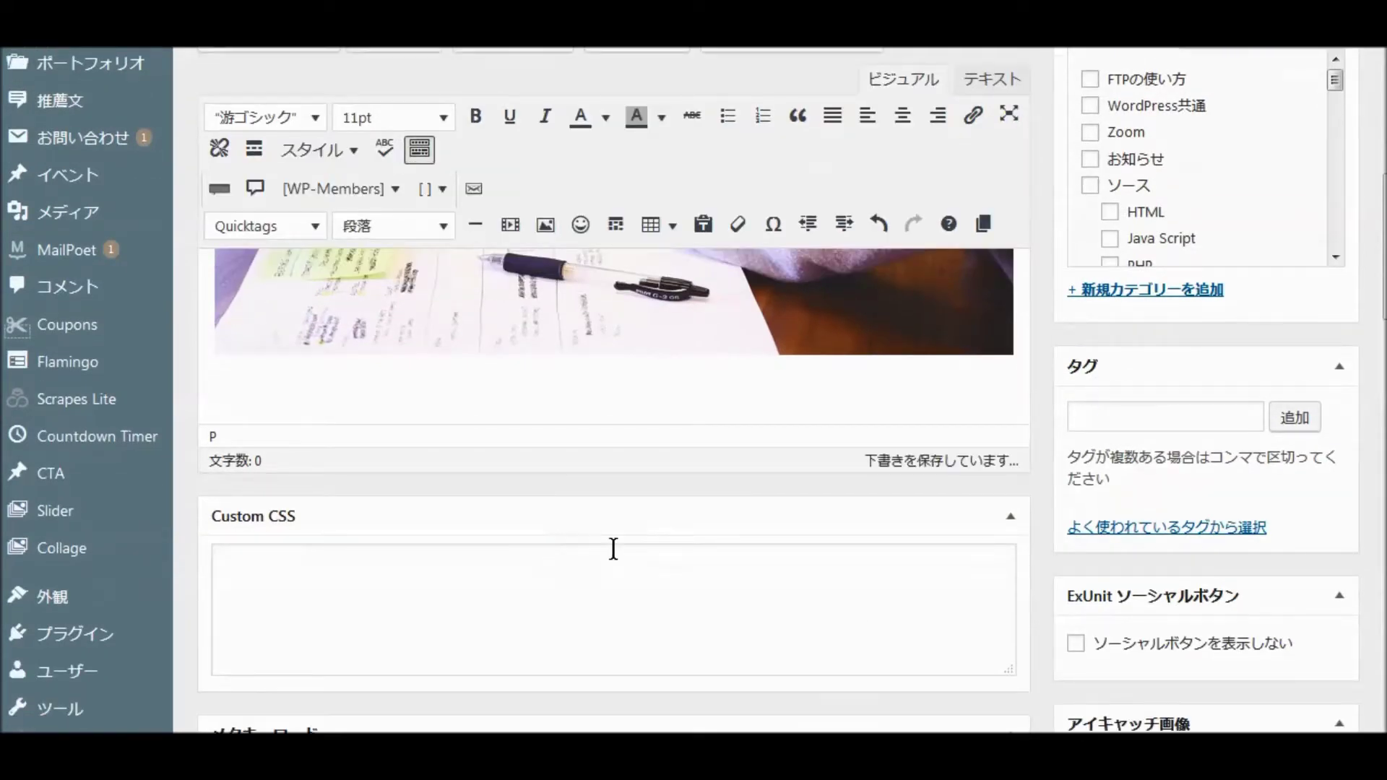
scroll(613, 551, "up", 3)
scroll(614, 550, "up", 5)
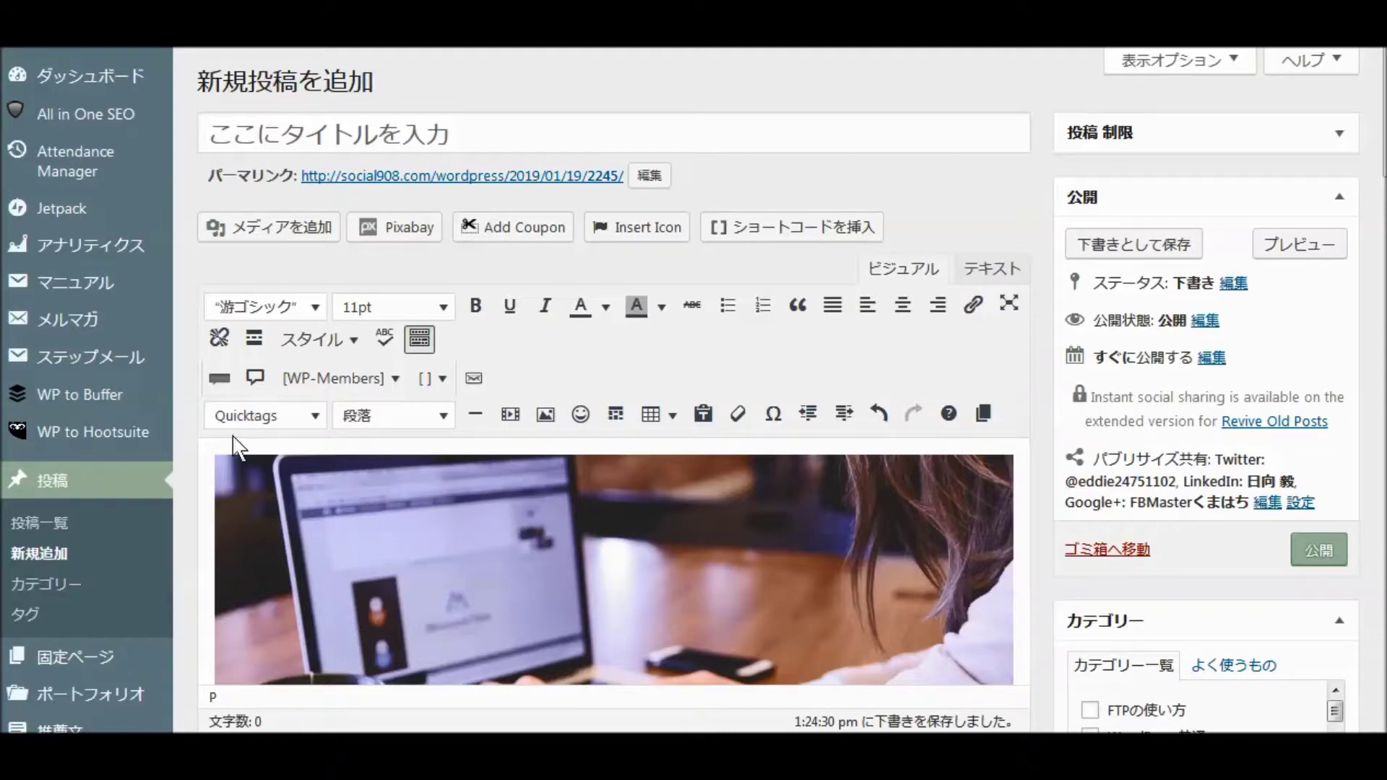
scroll(228, 441, "down", 4)
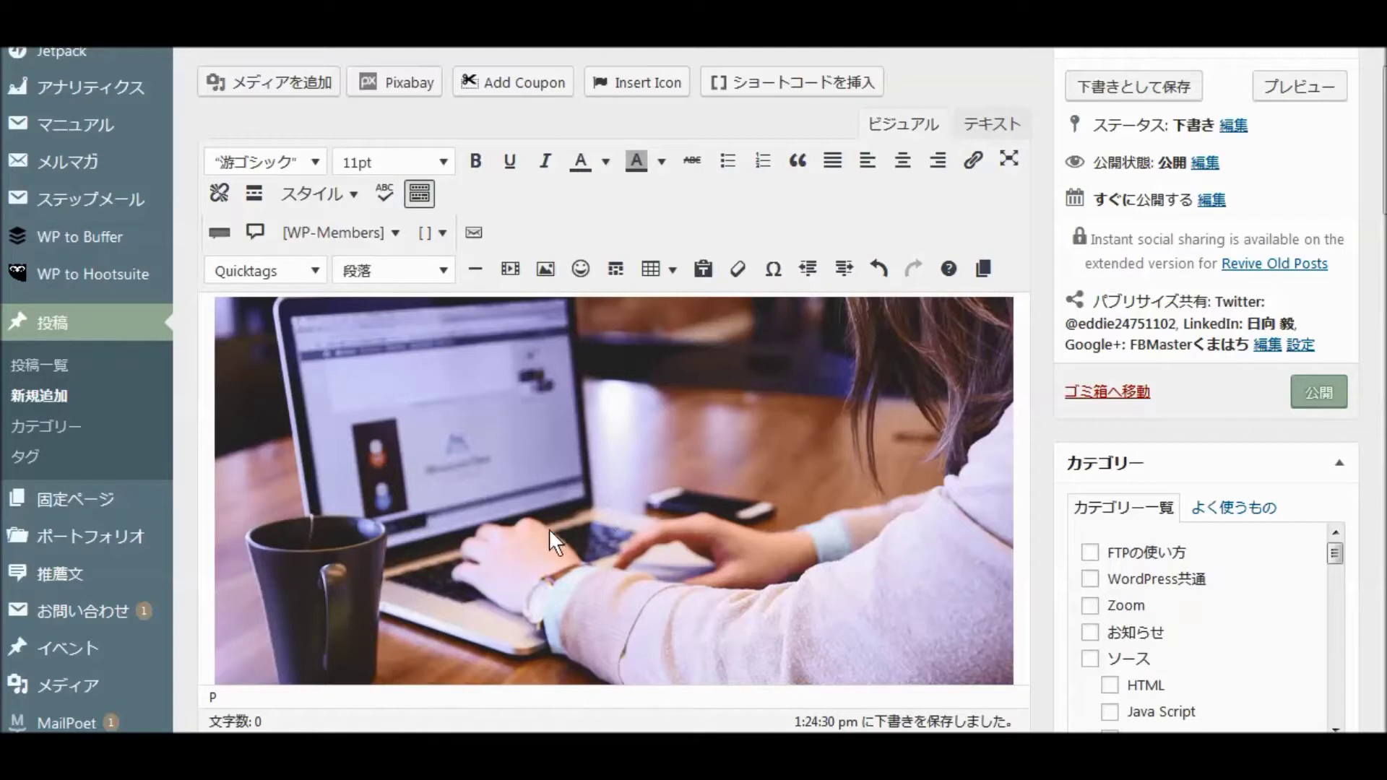
mouse_move(72, 694)
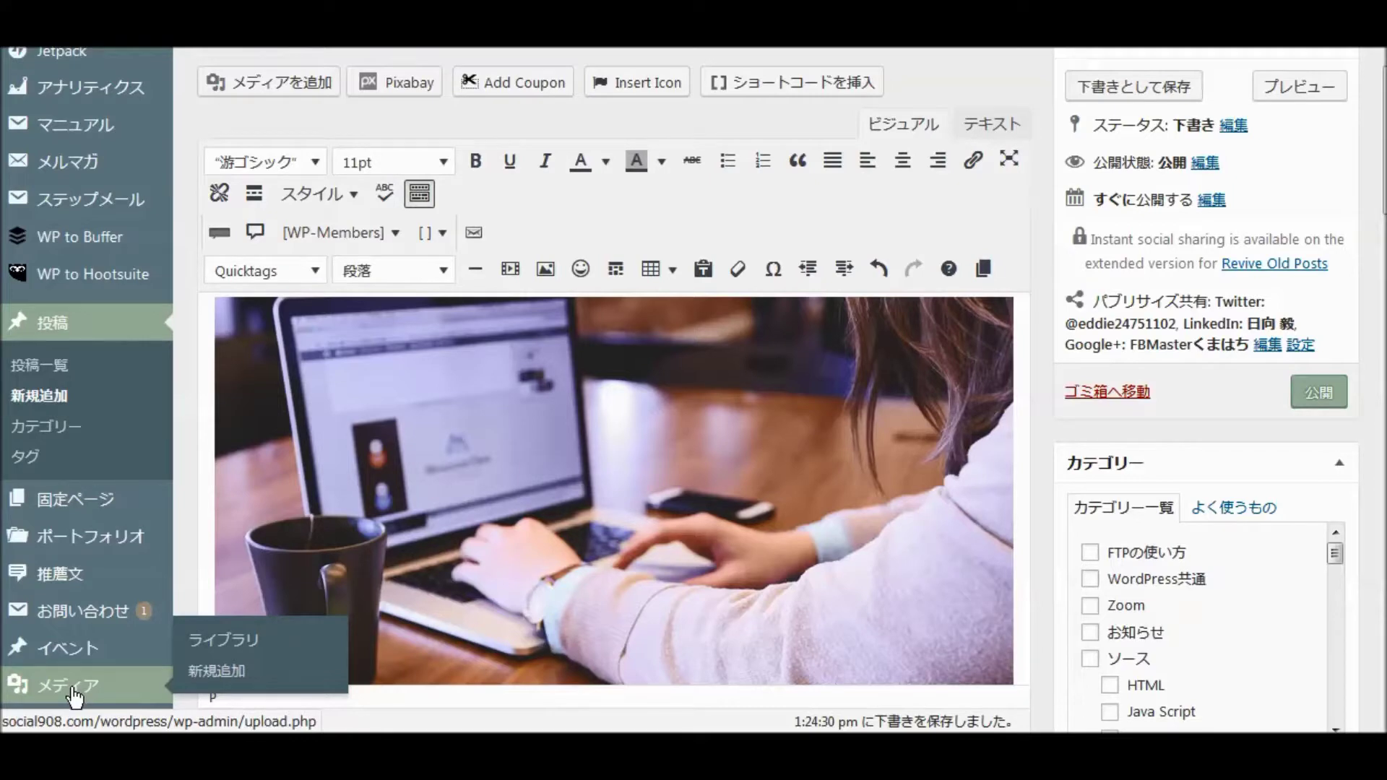
left_click(71, 686)
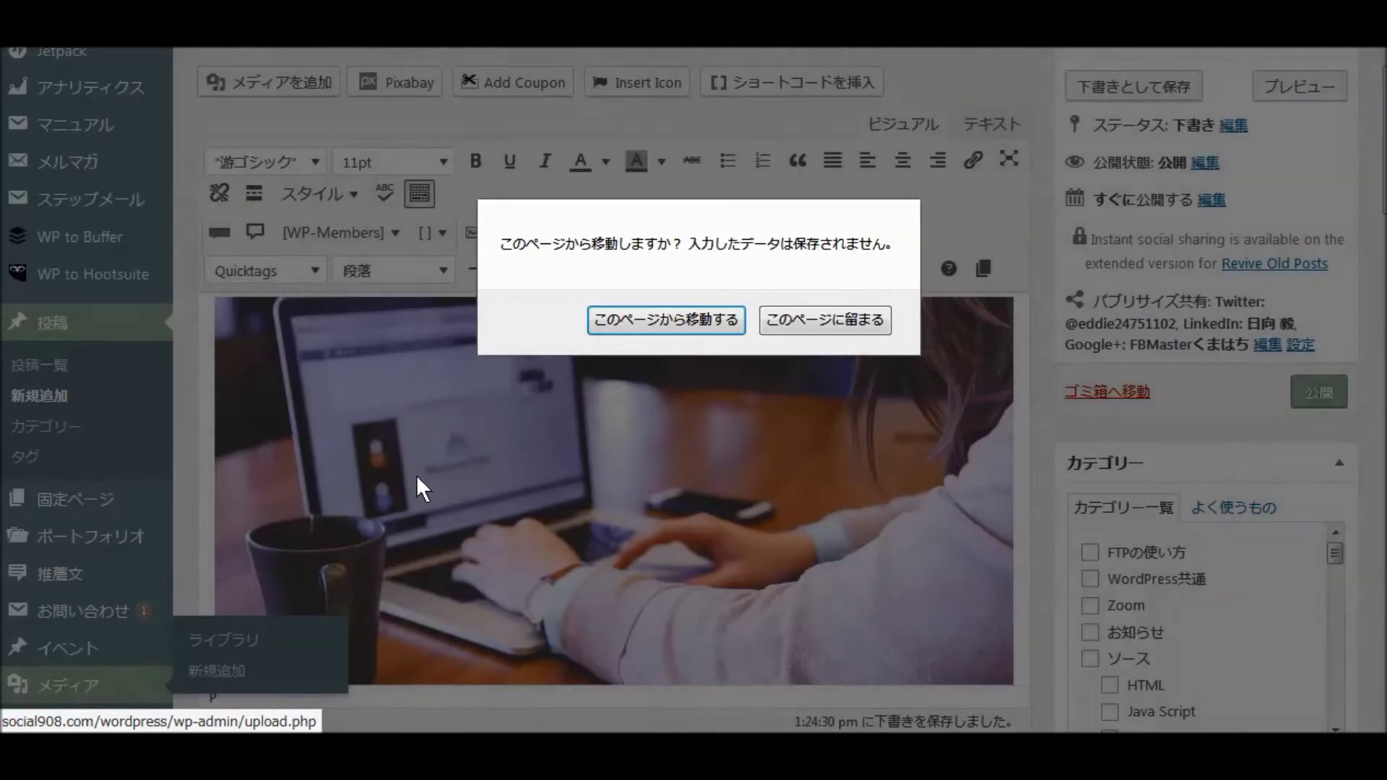
left_click(687, 313)
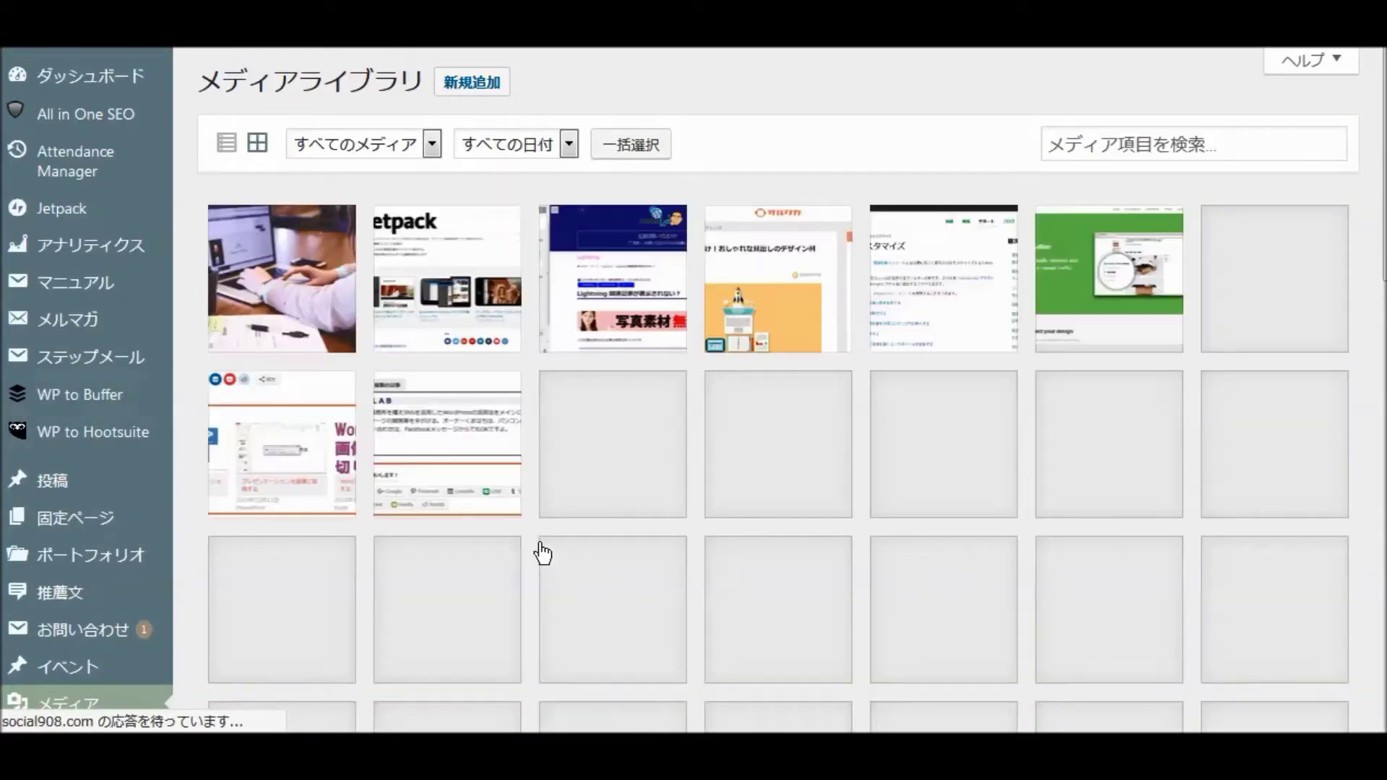
Step: Examine the attachment details of the imported laptop photo in the media library and close them
left_click(317, 328)
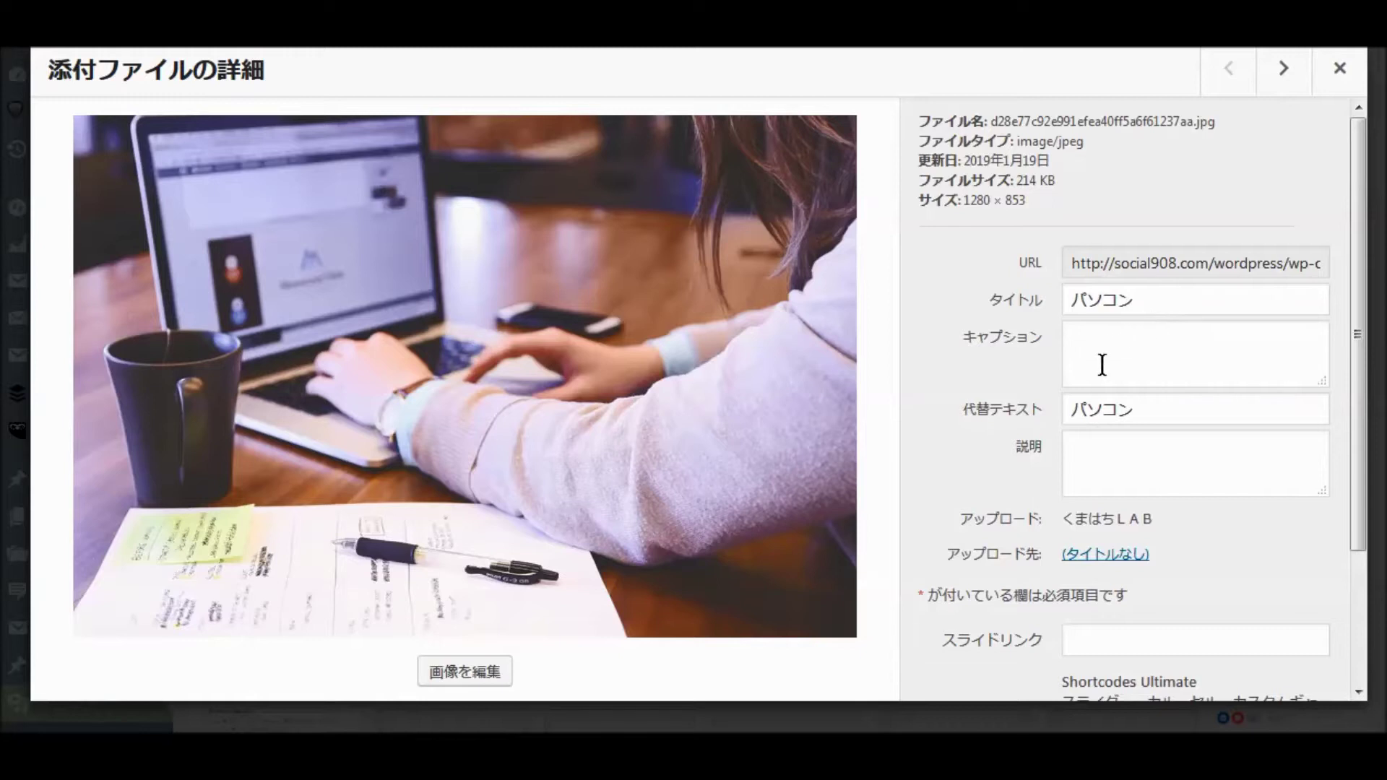
scroll(953, 426, "down", 2)
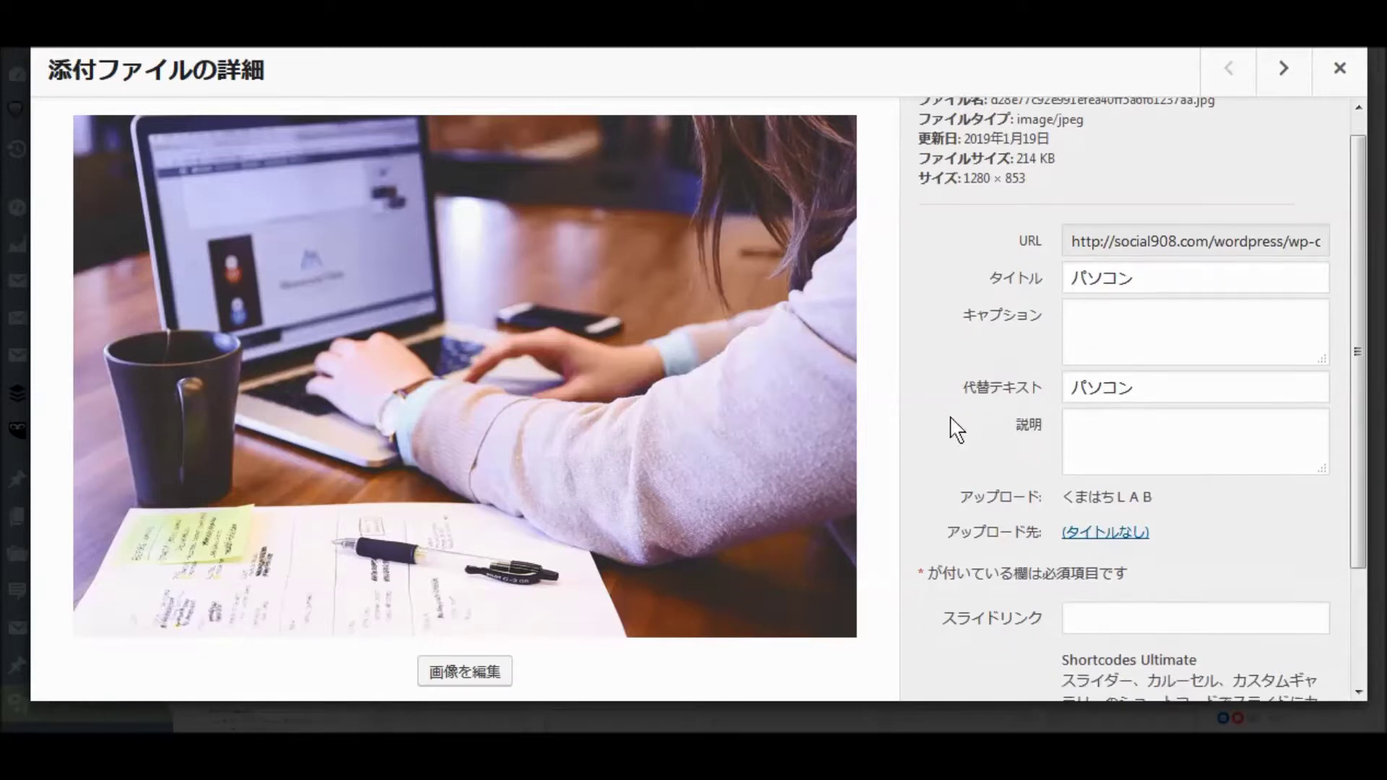
scroll(955, 428, "up", 2)
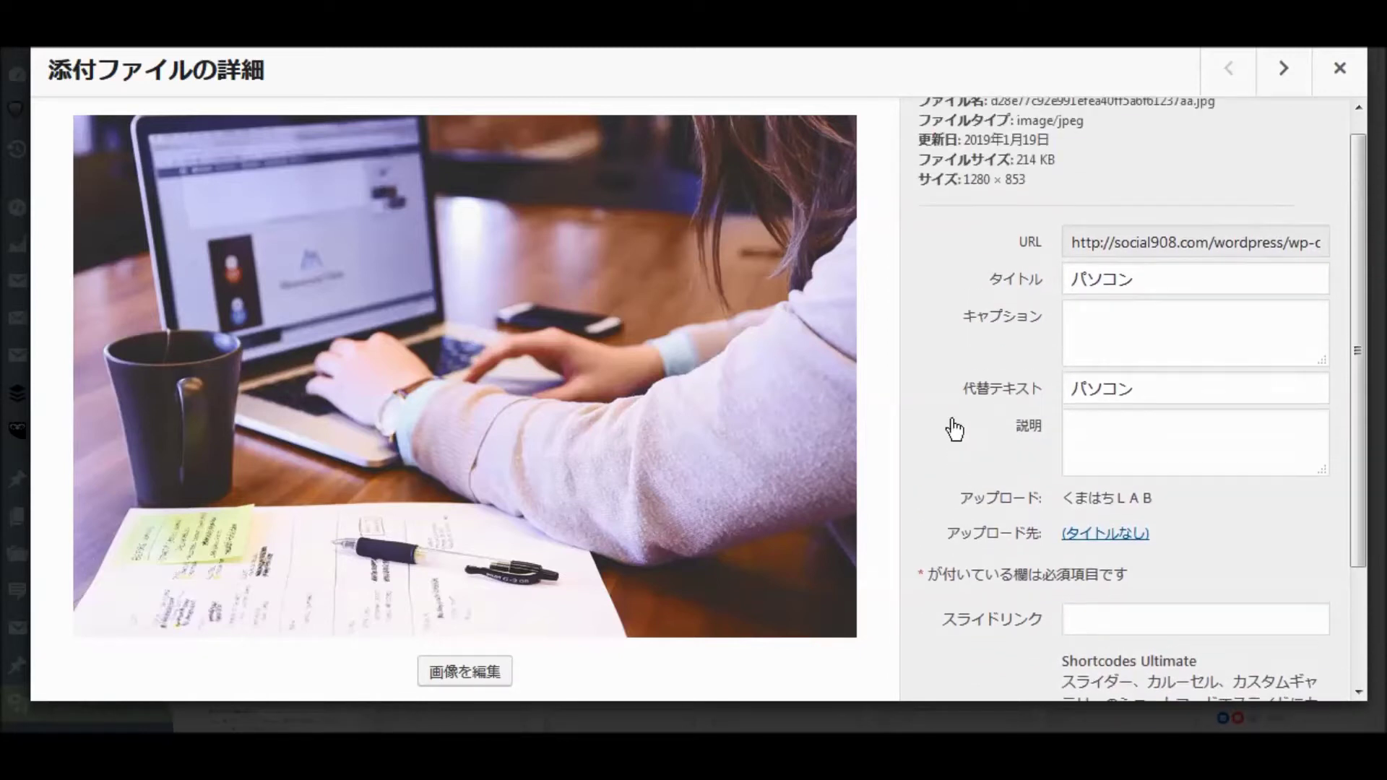
left_click(1337, 68)
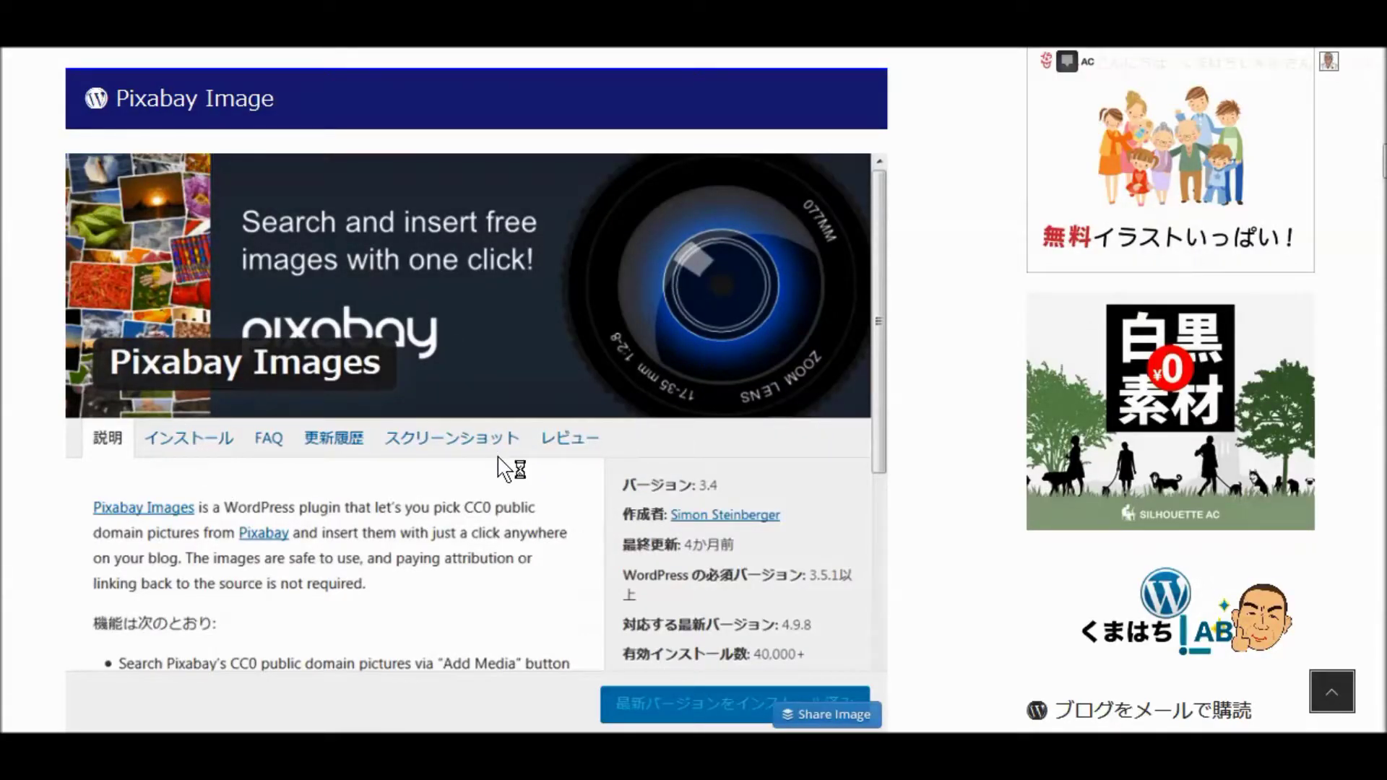
Step: Read through the blog article on the Pixabay Images plugin, from its installation and image search to captions, image sizes and the closing summary
scroll(505, 470, "down", 3)
scroll(504, 471, "down", 9)
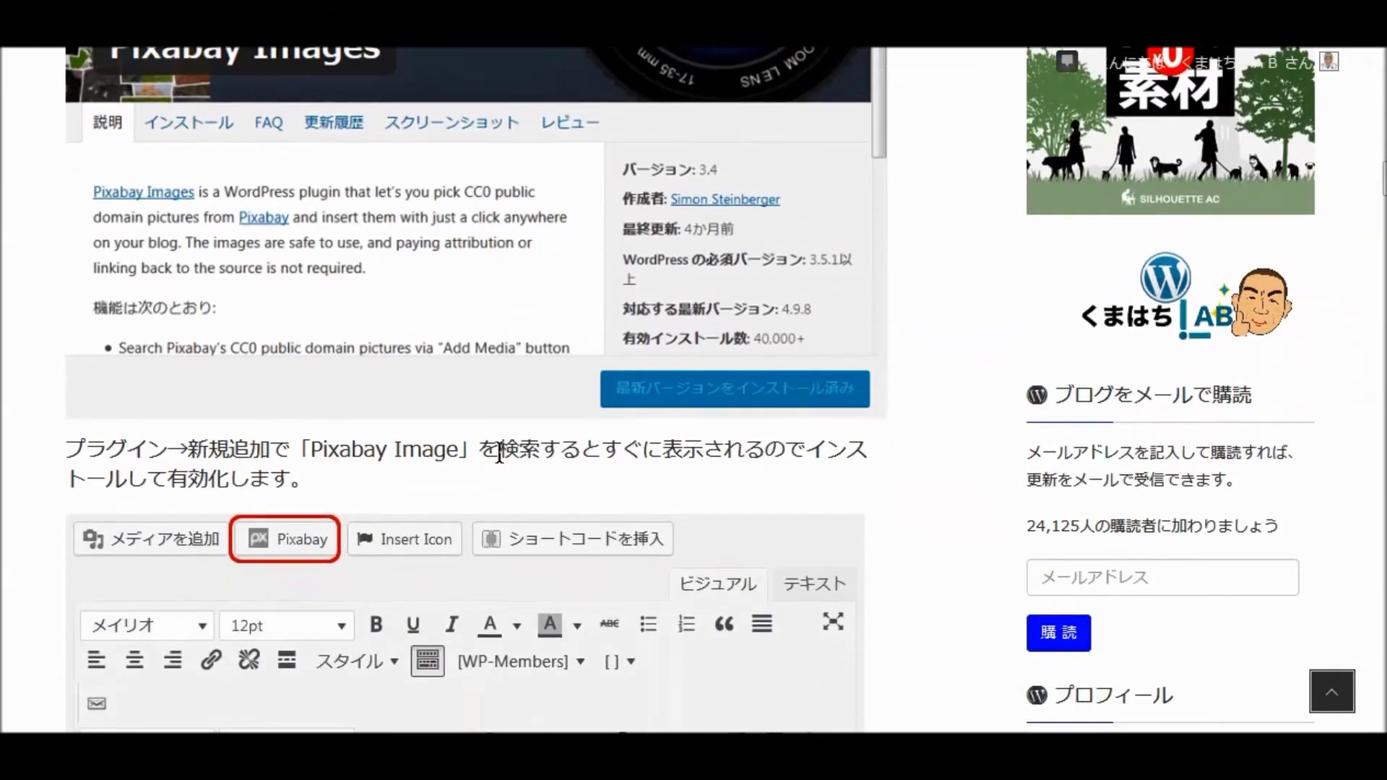
scroll(505, 465, "down", 20)
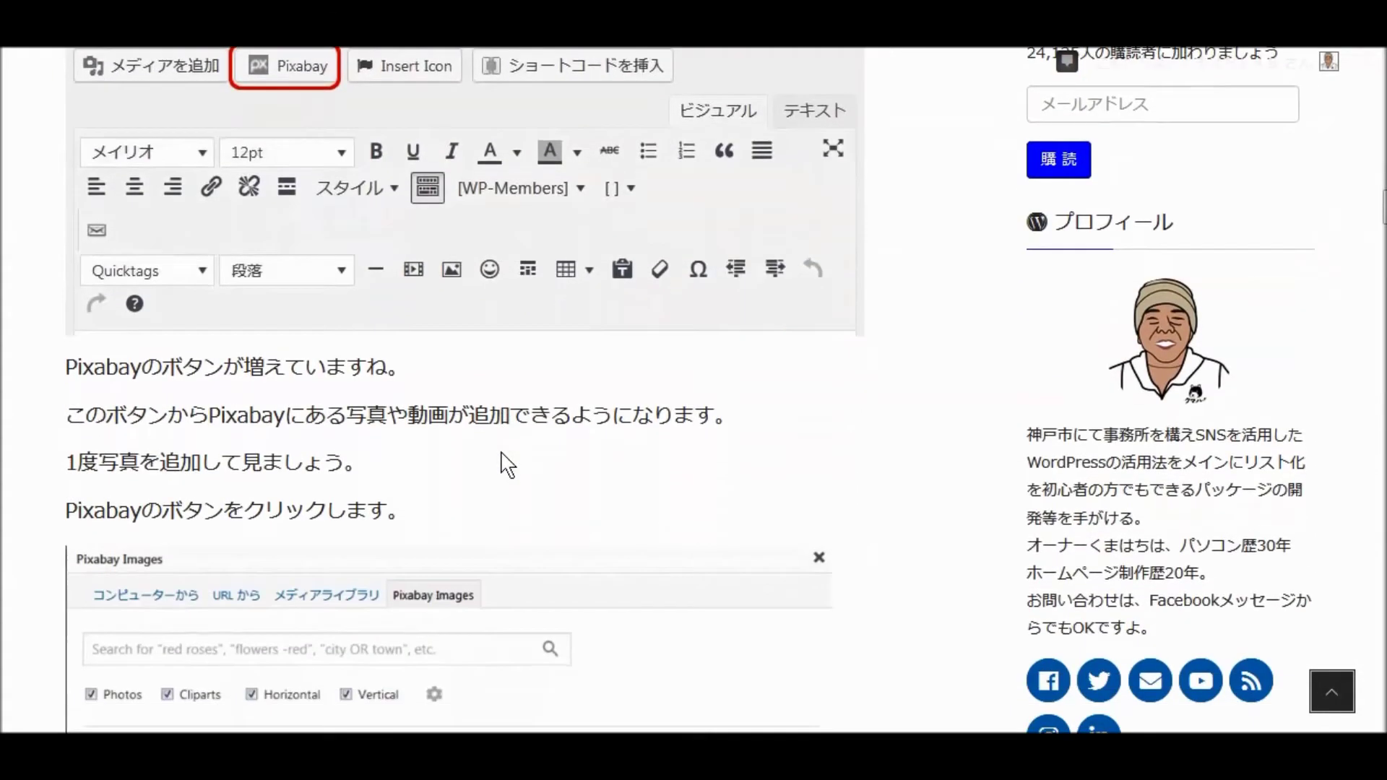
scroll(505, 464, "down", 13)
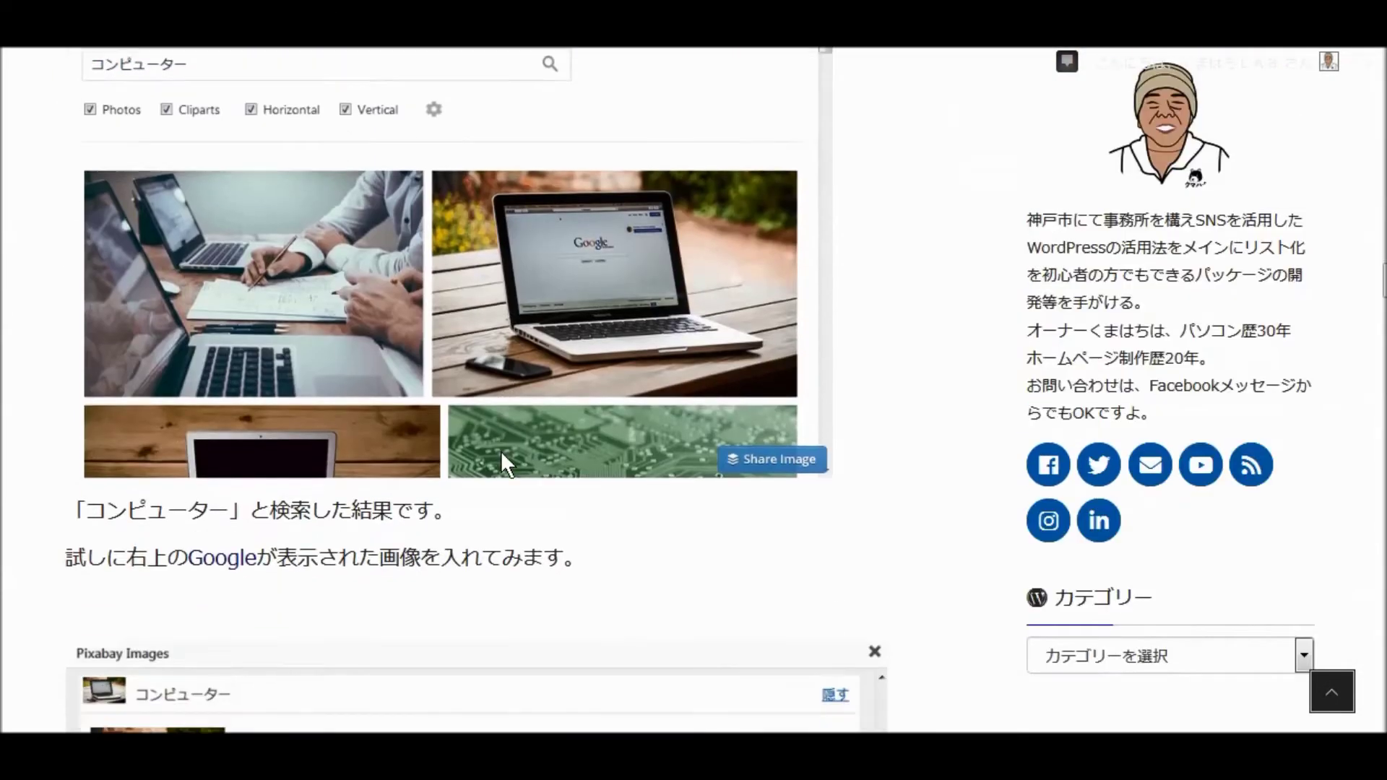
scroll(505, 468, "down", 2)
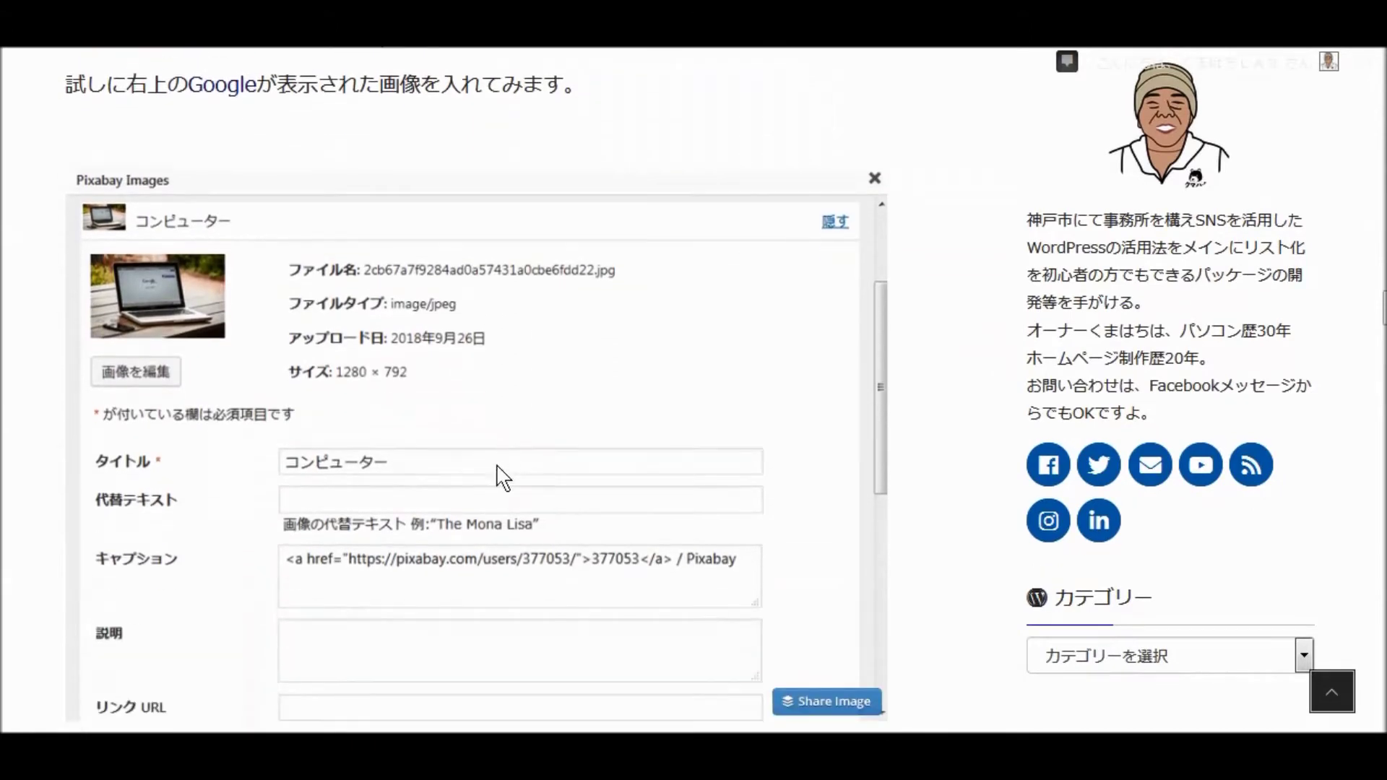
scroll(484, 495, "down", 4)
scroll(481, 497, "down", 10)
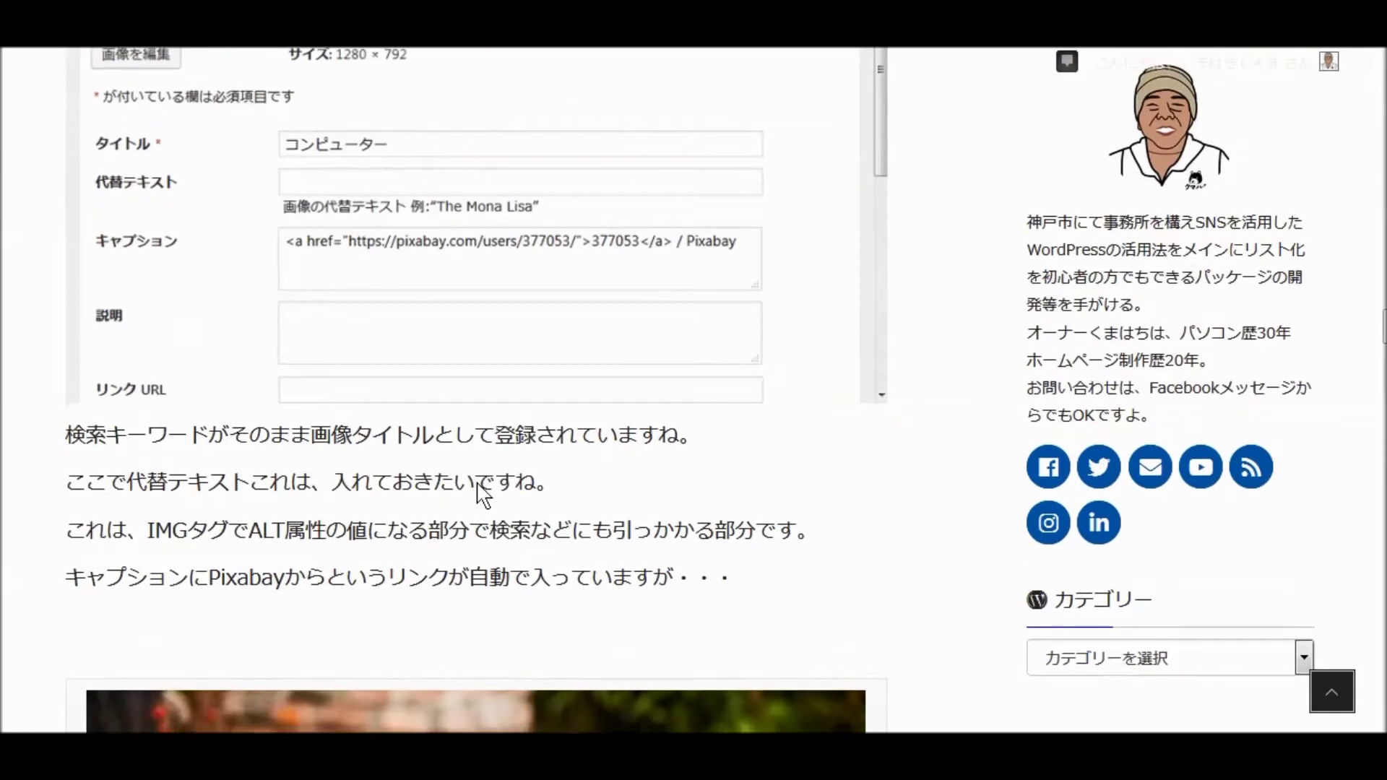
scroll(478, 481, "down", 8)
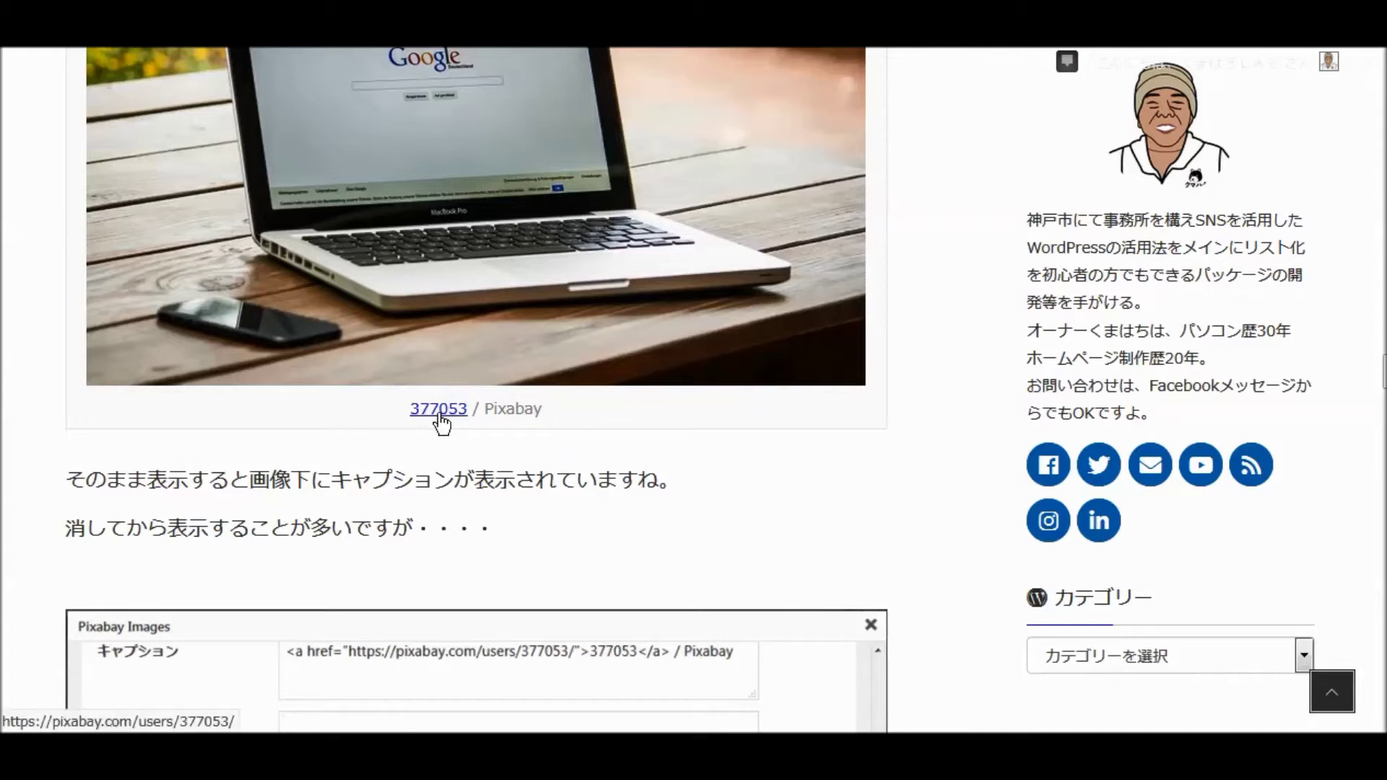
scroll(570, 431, "down", 8)
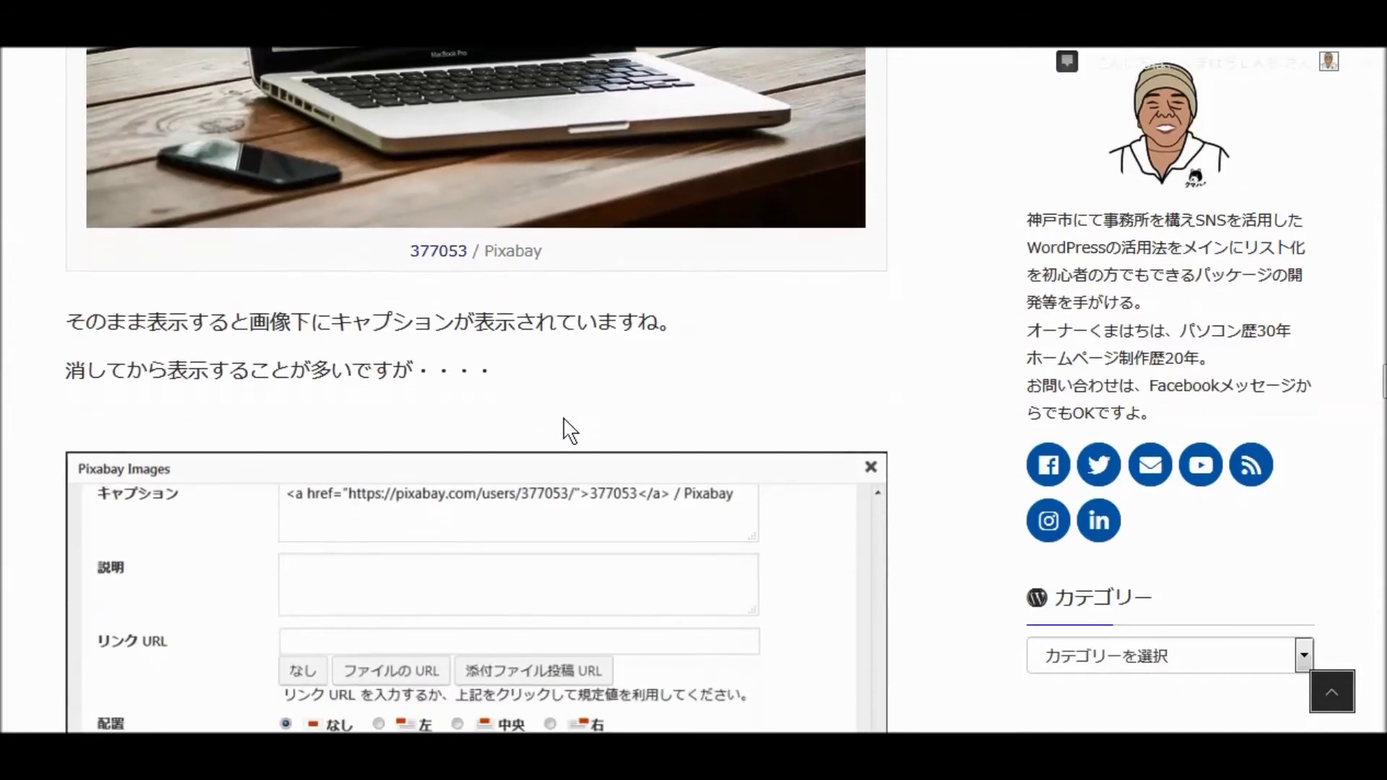
scroll(564, 422, "down", 10)
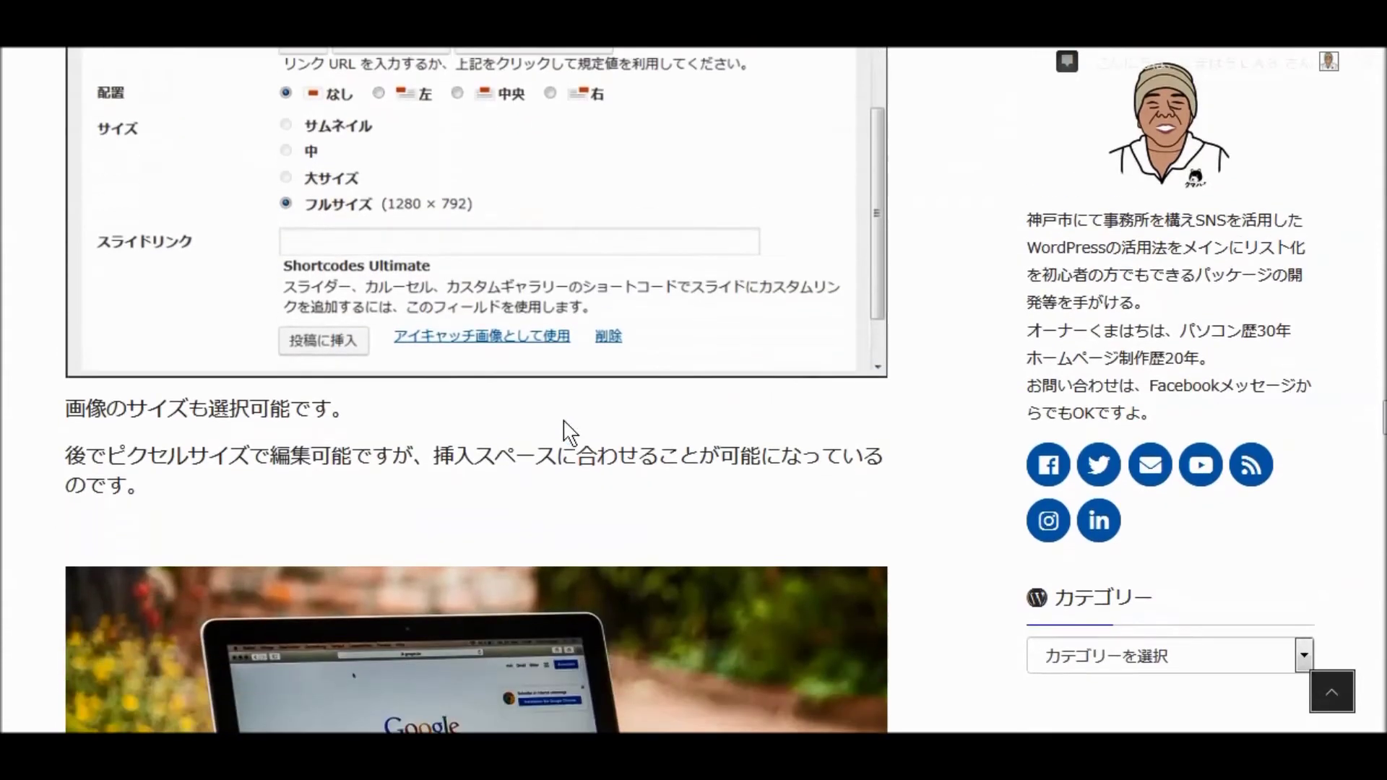
scroll(562, 420, "down", 6)
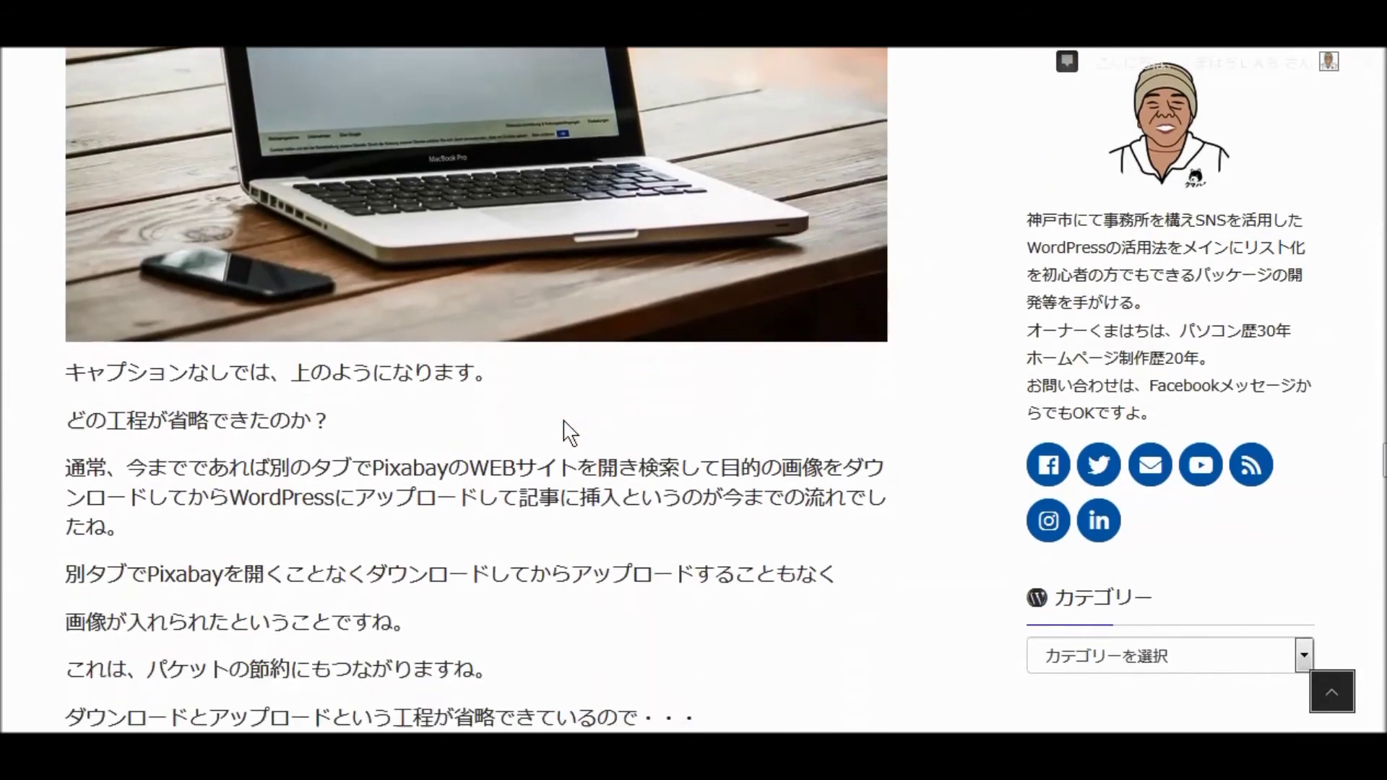
scroll(563, 423, "down", 2)
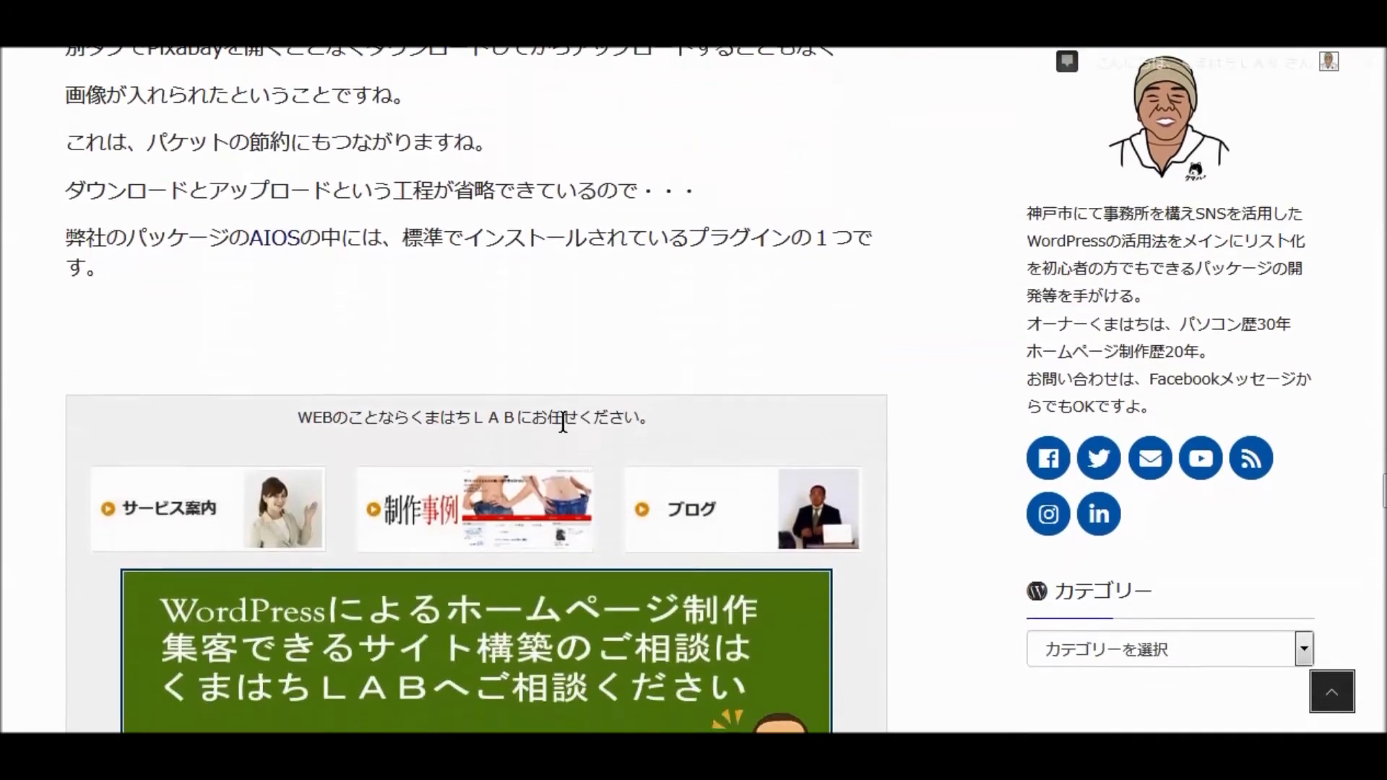
Step: Review the article's screenshots in reverse, from the image without a caption back to the Pixabay Images plugin introduction
scroll(562, 422, "up", 4)
scroll(609, 413, "up", 16)
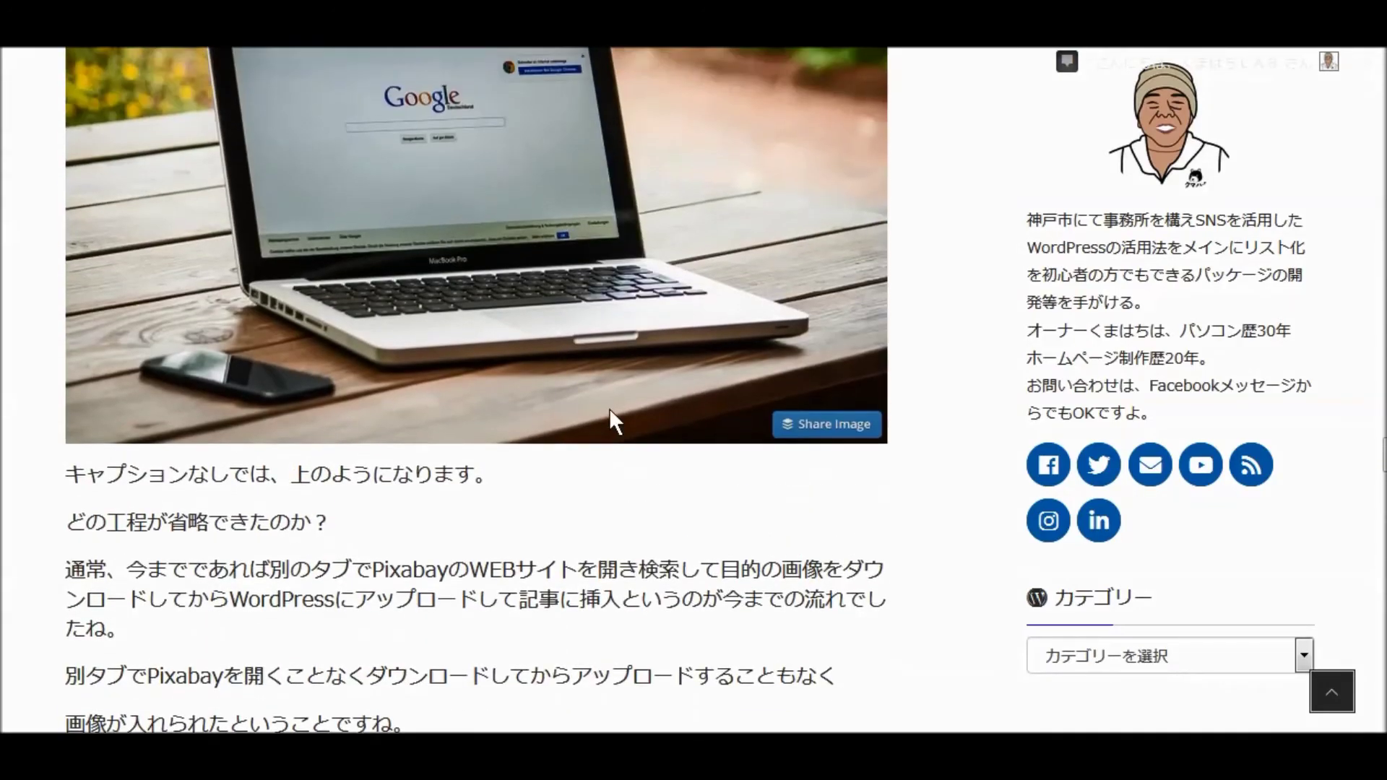
scroll(610, 416, "up", 10)
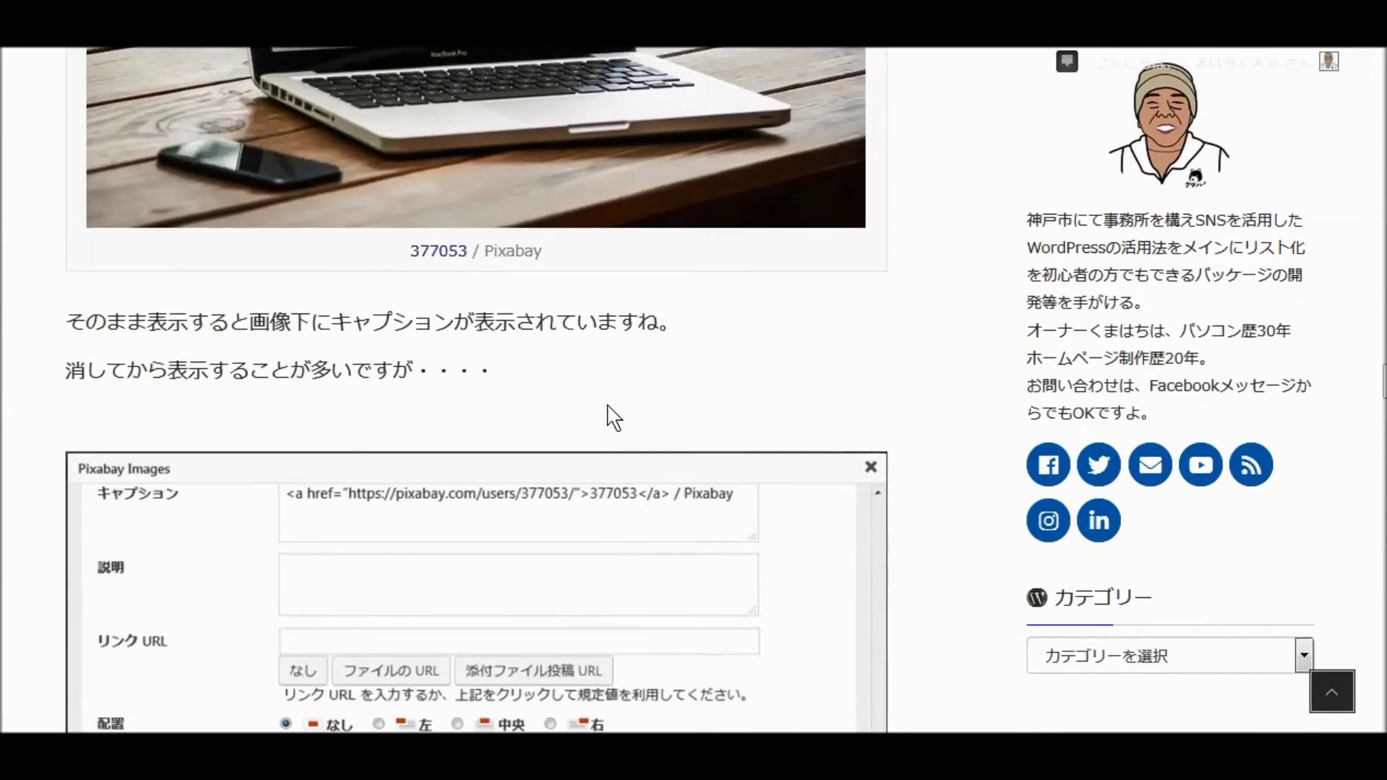
scroll(607, 417, "up", 9)
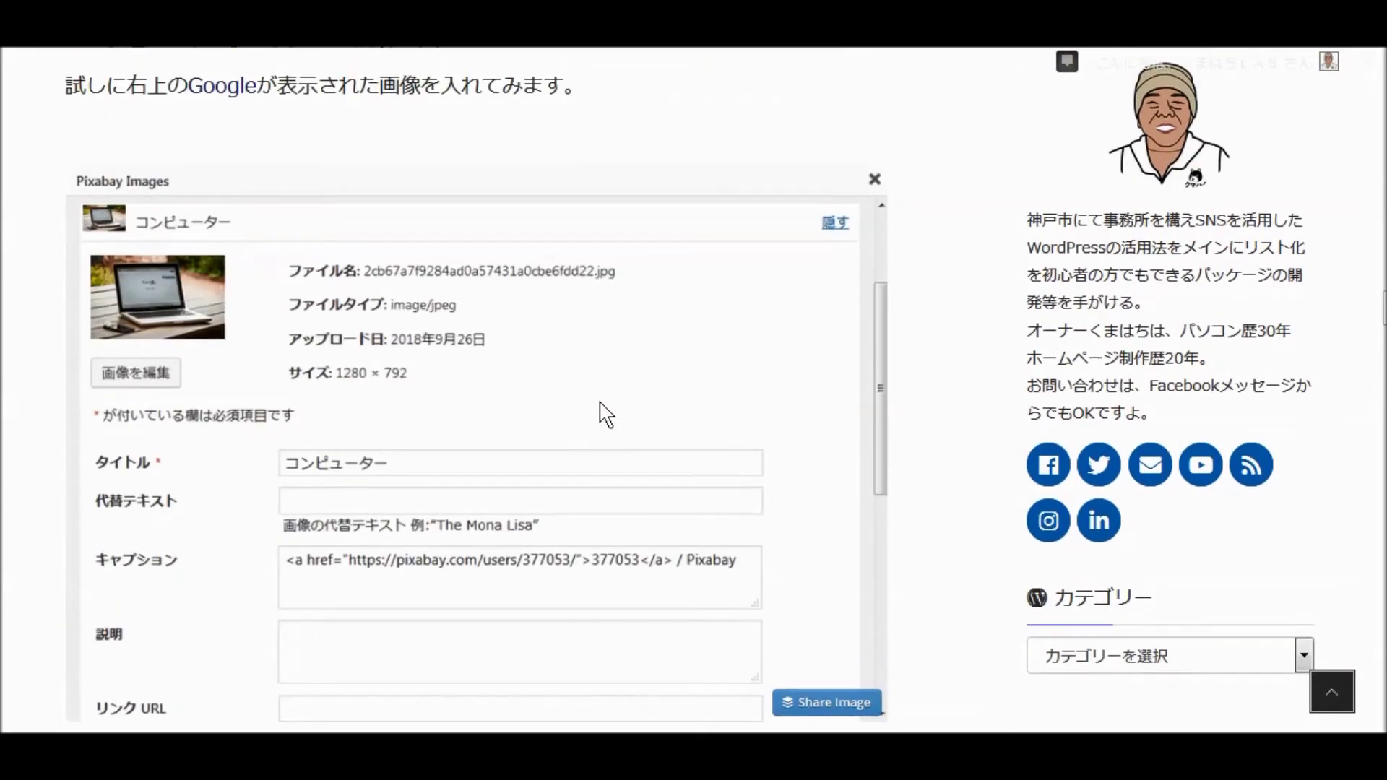
scroll(600, 409, "up", 7)
scroll(600, 402, "up", 10)
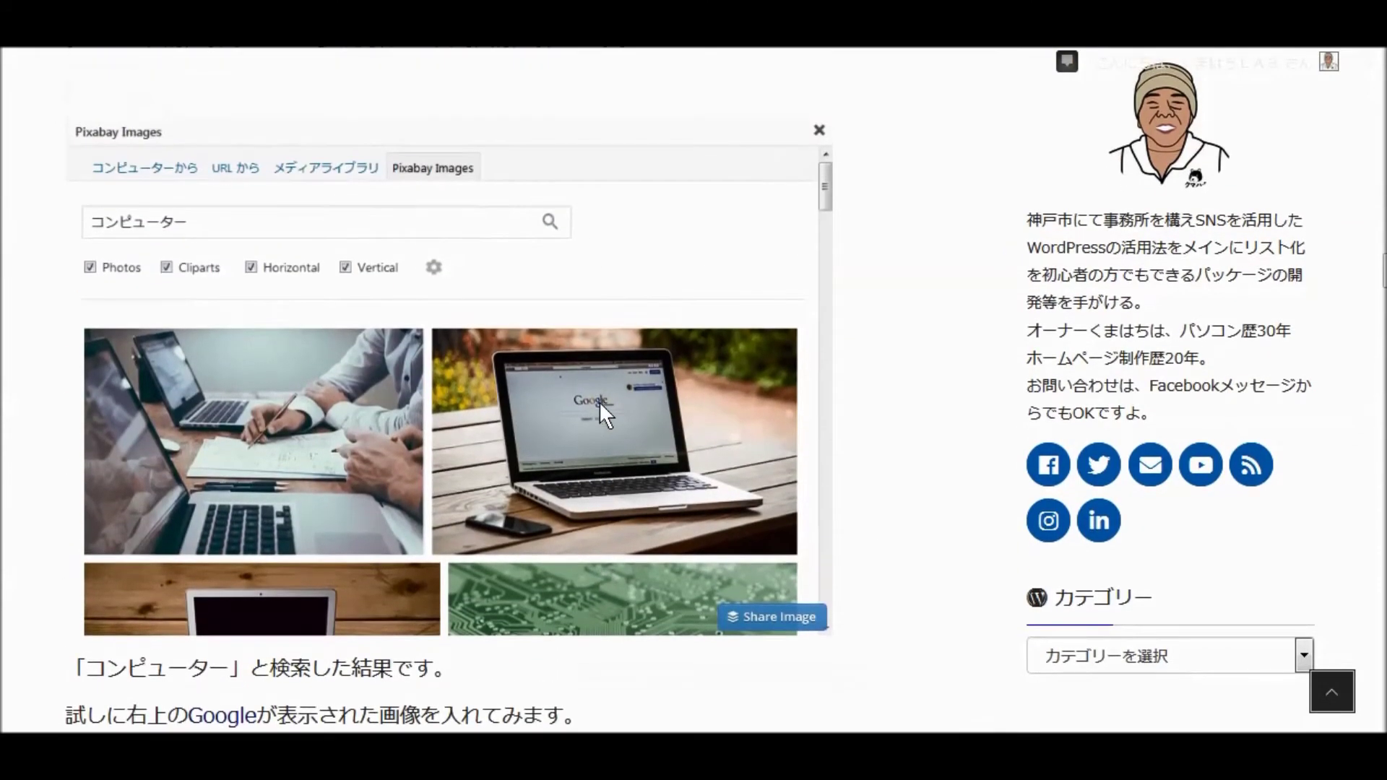
scroll(613, 415, "up", 15)
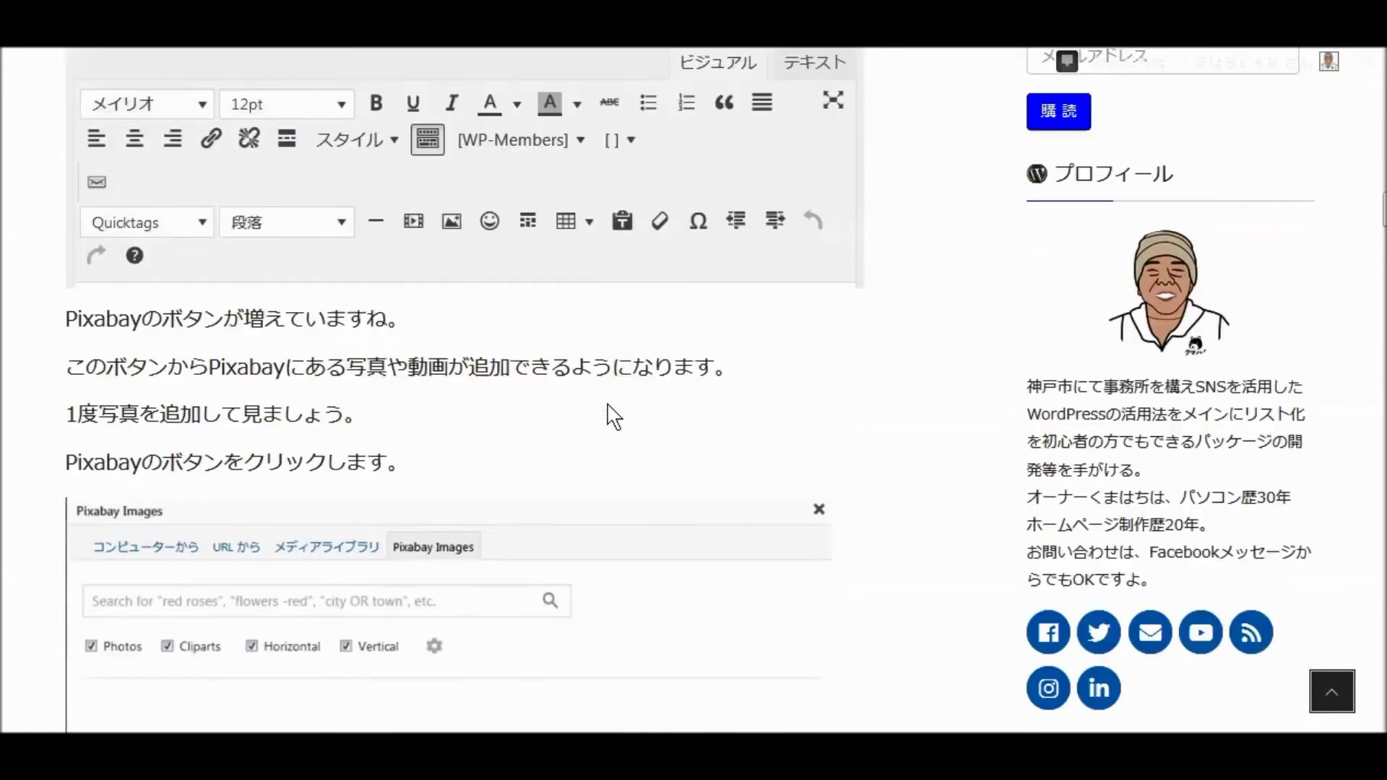
scroll(612, 417, "up", 2)
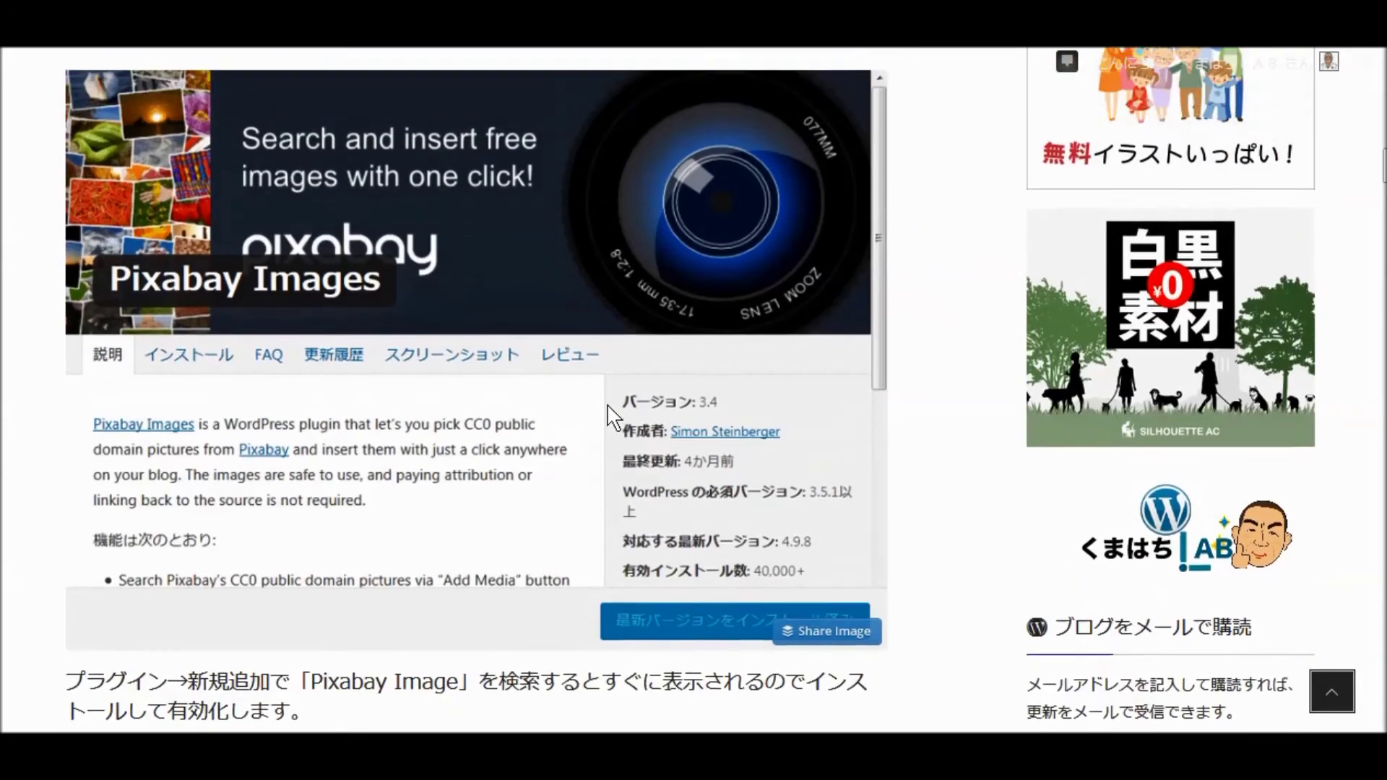